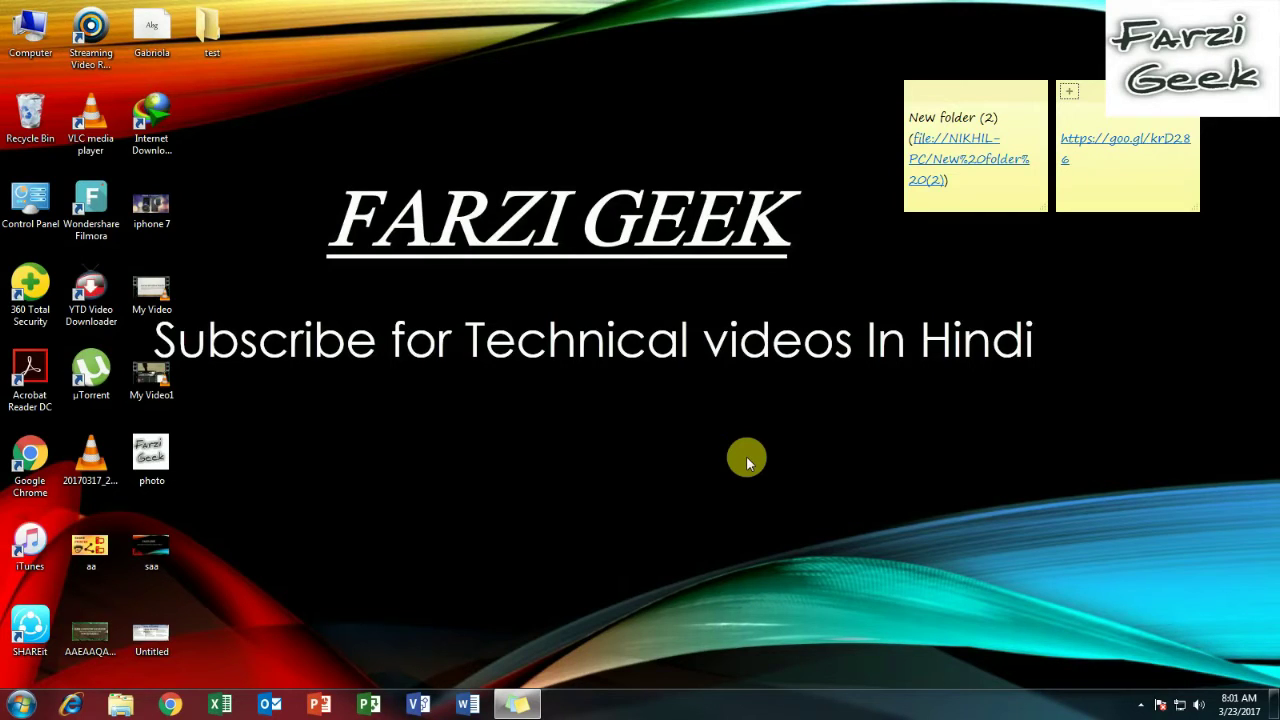
{"action": "left_click_drag", "start_coordinate": [212, 30], "coordinate": [262, 172]}
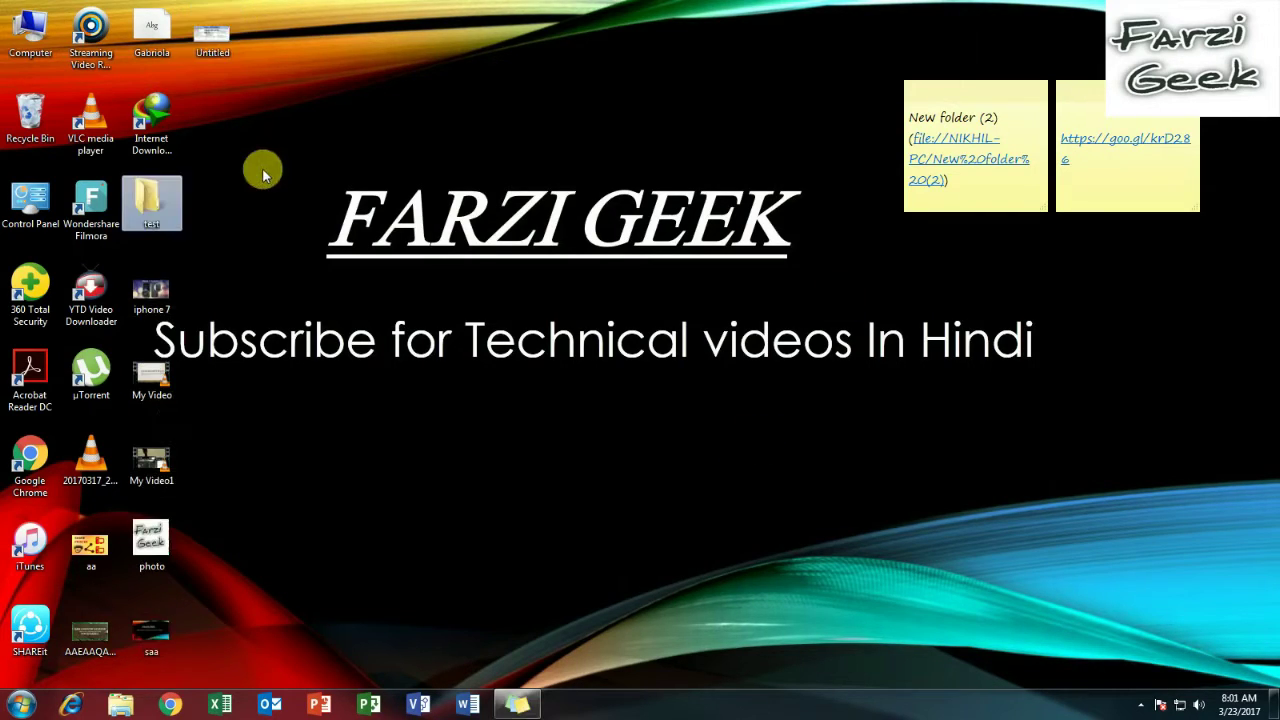
{"action": "left_click_drag", "start_coordinate": [165, 200], "coordinate": [250, 124]}
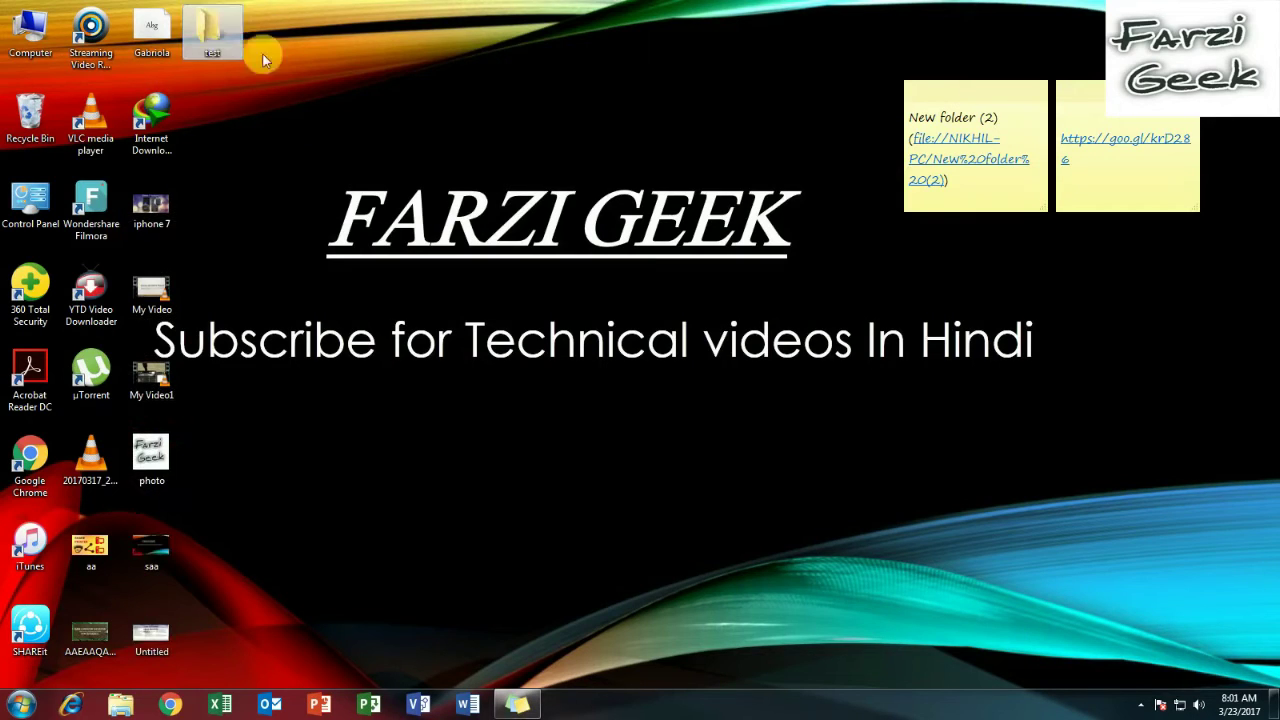
{"action": "left_click", "coordinate": [247, 97]}
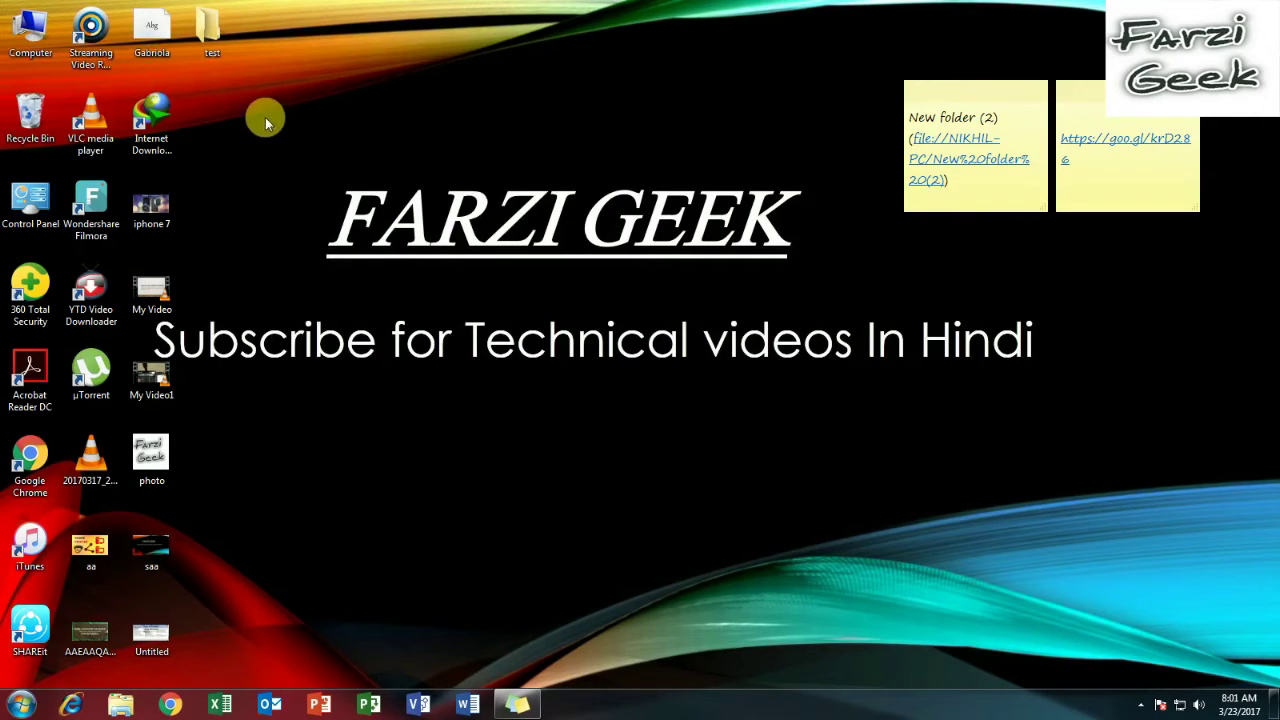
- Create a new folder on the desktop and name it Geek
{"action": "right_click", "coordinate": [261, 168]}
{"action": "mouse_move", "coordinate": [330, 338]}
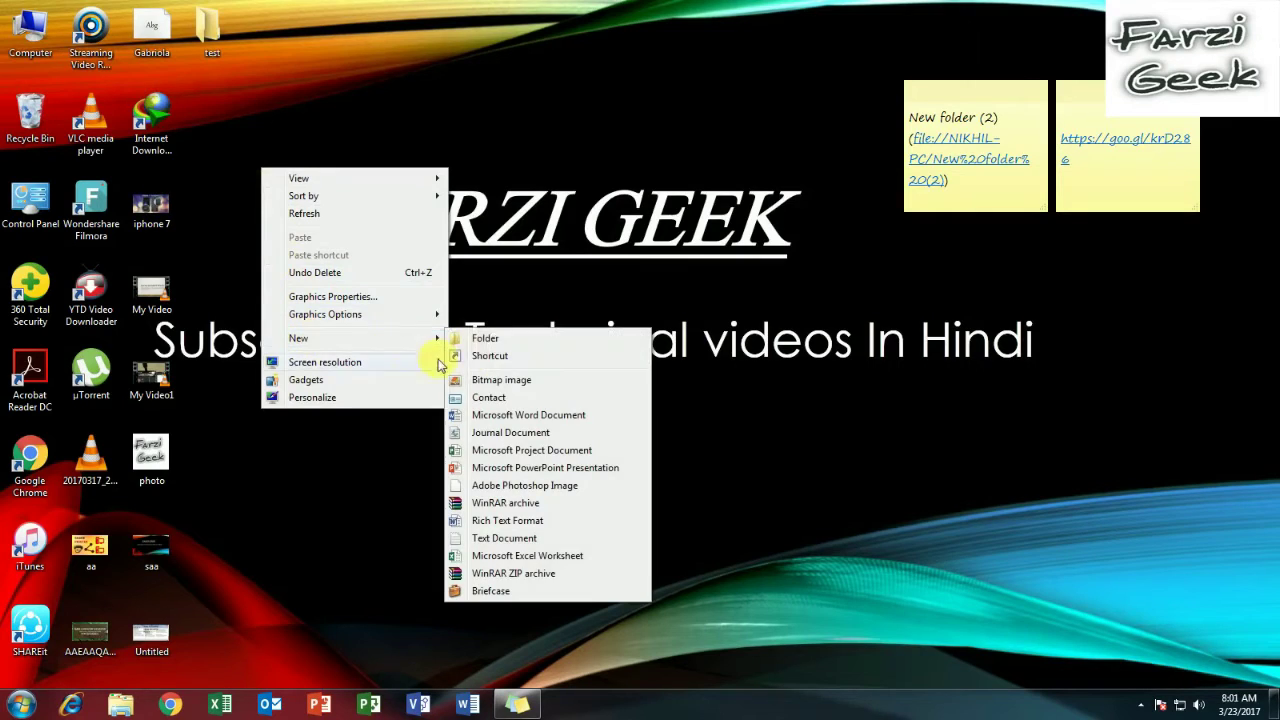
{"action": "left_click", "coordinate": [483, 338]}
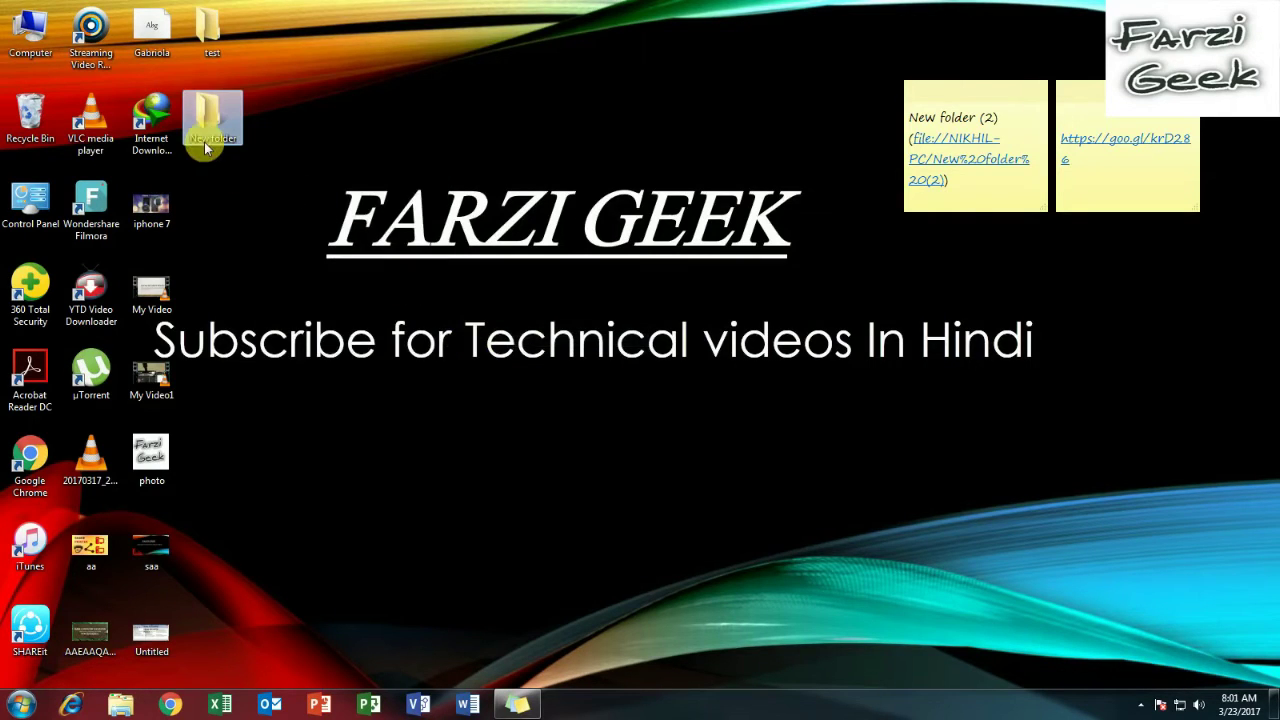
{"action": "key", "text": "BackSpace"}
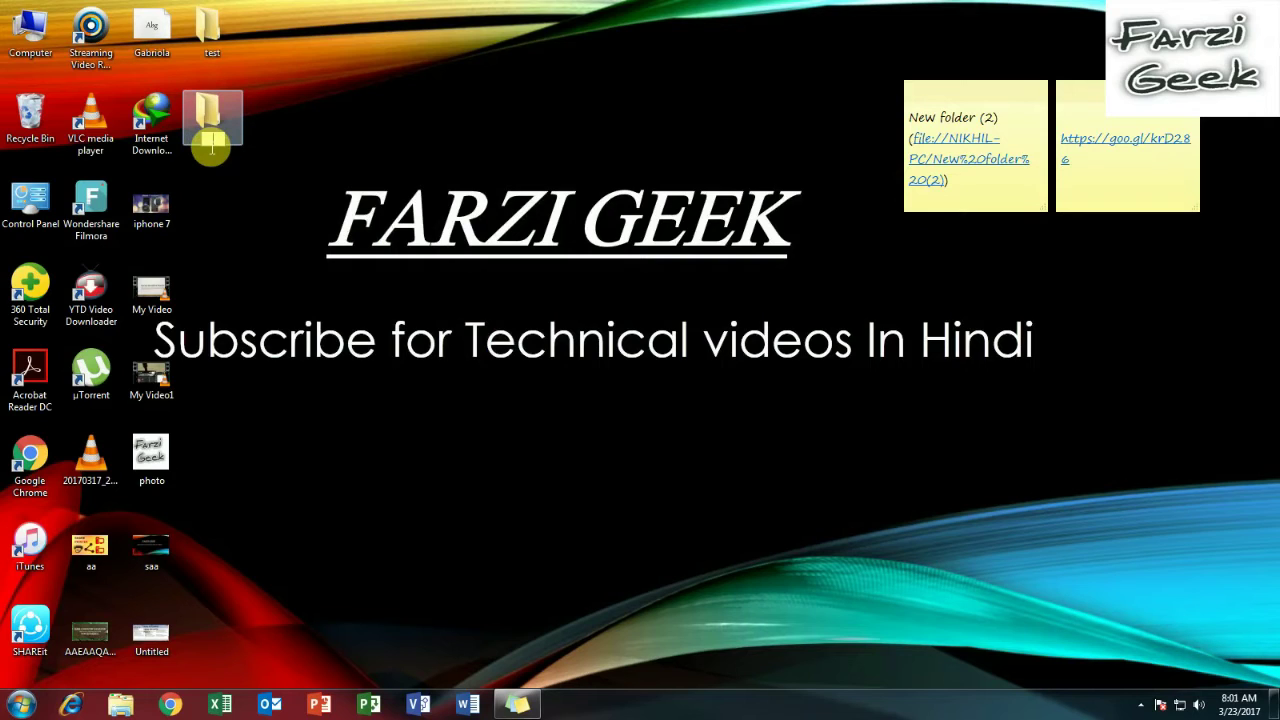
{"action": "type", "text": "Geek"}
- Enable sharing for the Geek folder in the advanced sharing settings of its properties
{"action": "right_click", "coordinate": [222, 138]}
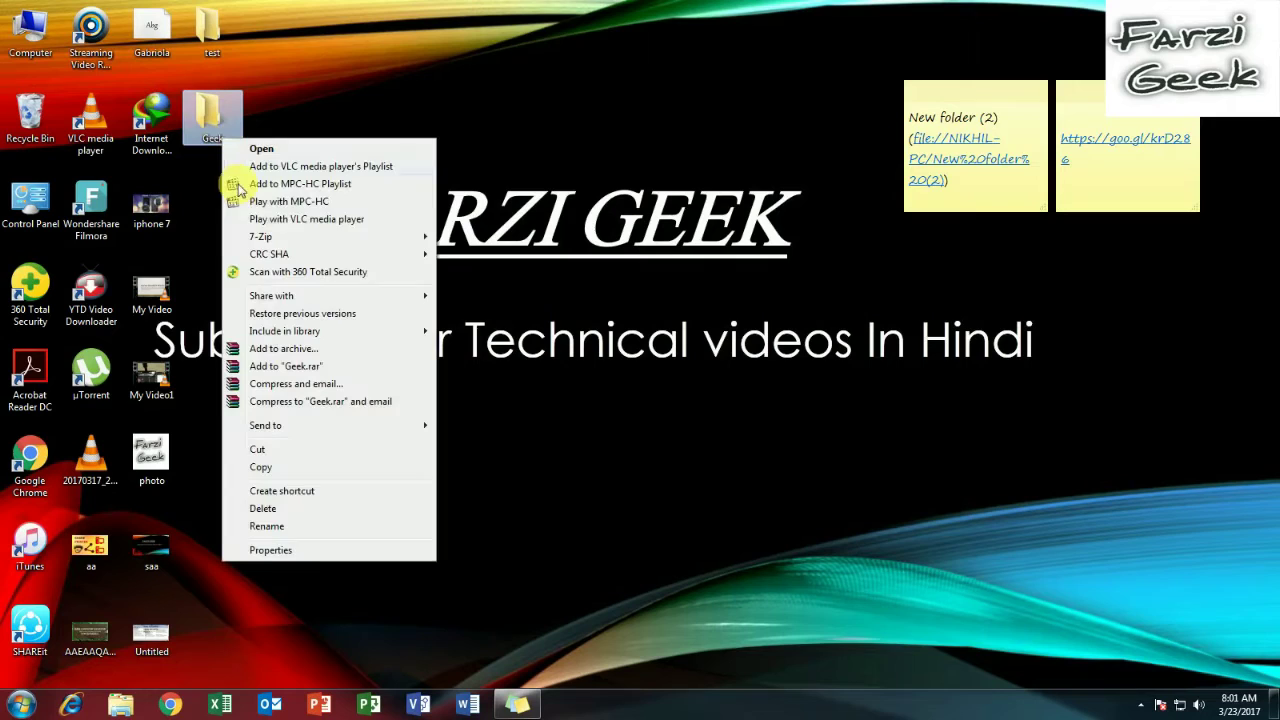
{"action": "left_click", "coordinate": [270, 550]}
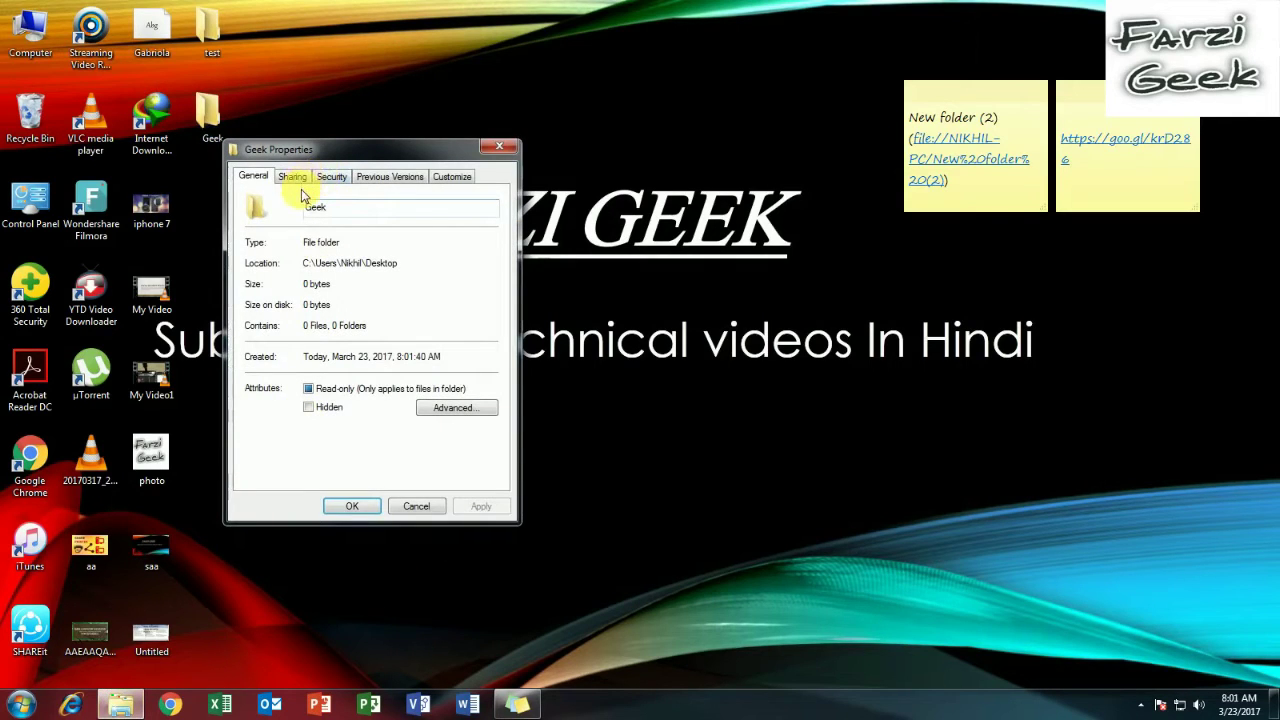
{"action": "left_click", "coordinate": [292, 177]}
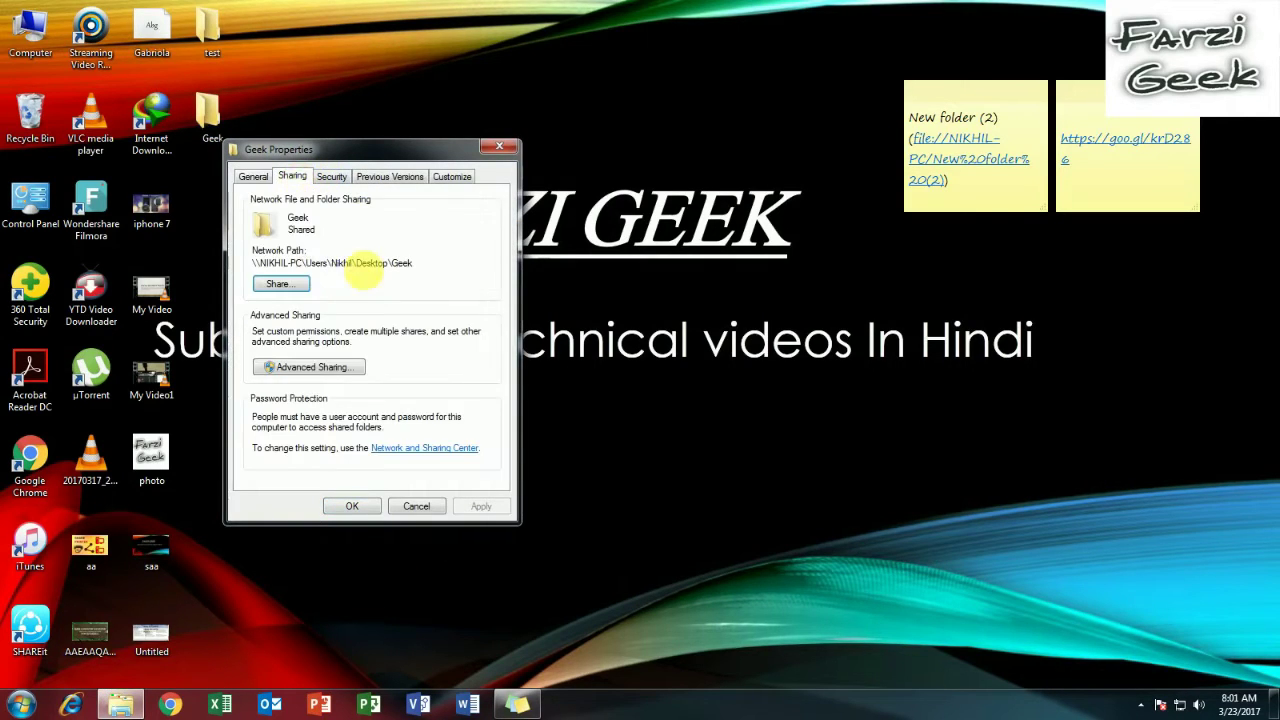
{"action": "left_click", "coordinate": [322, 370]}
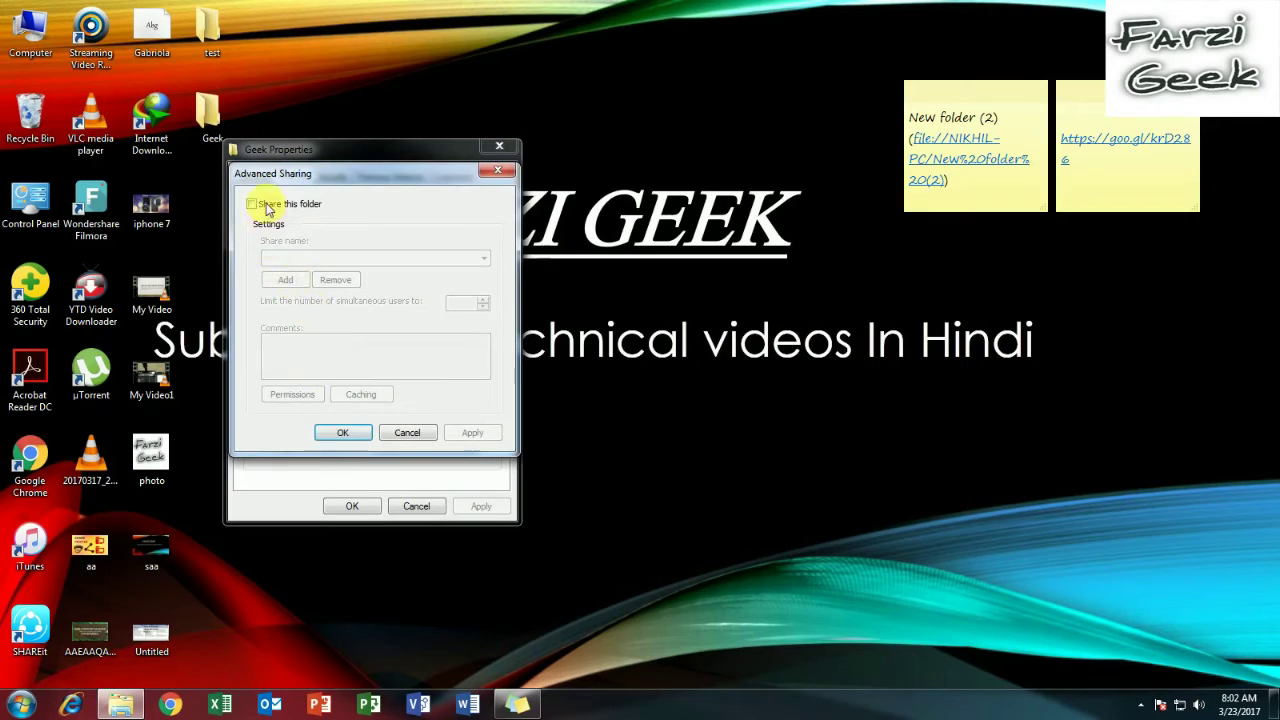
{"action": "left_click", "coordinate": [265, 206]}
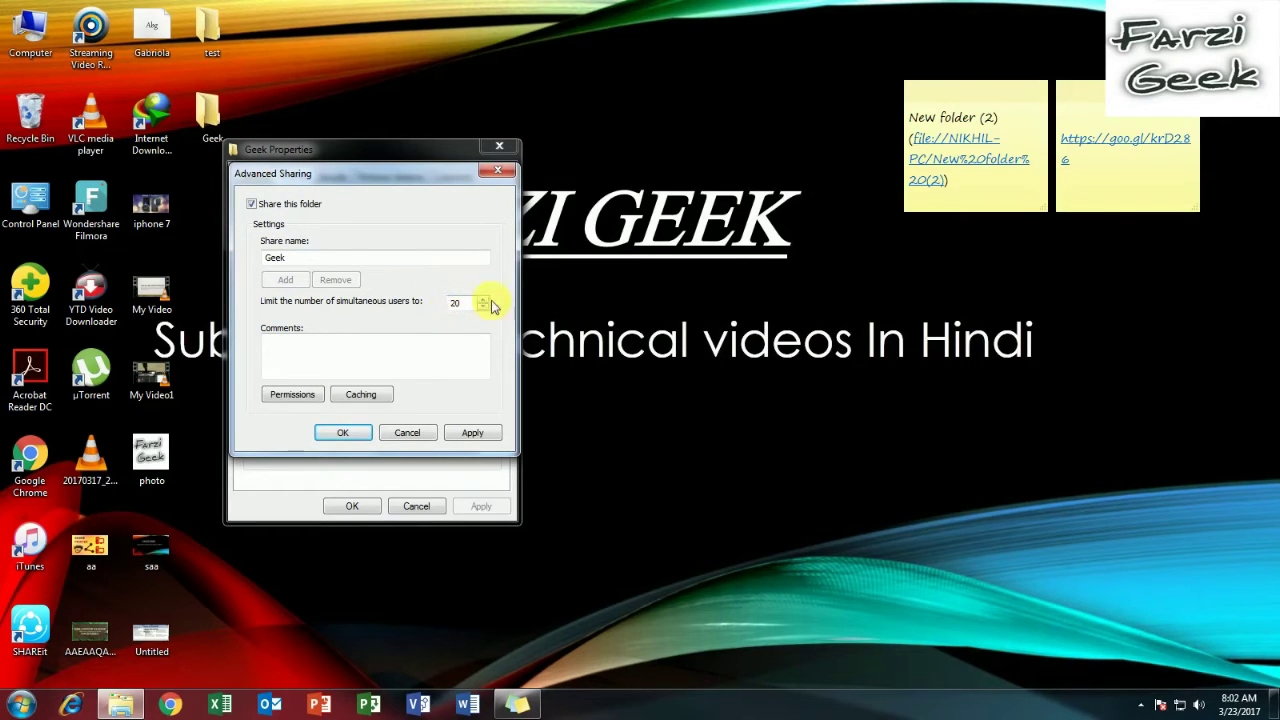
- Allow Full Control for Everyone in the Geek share permissions and apply the advanced sharing settings
{"action": "left_click", "coordinate": [291, 397]}
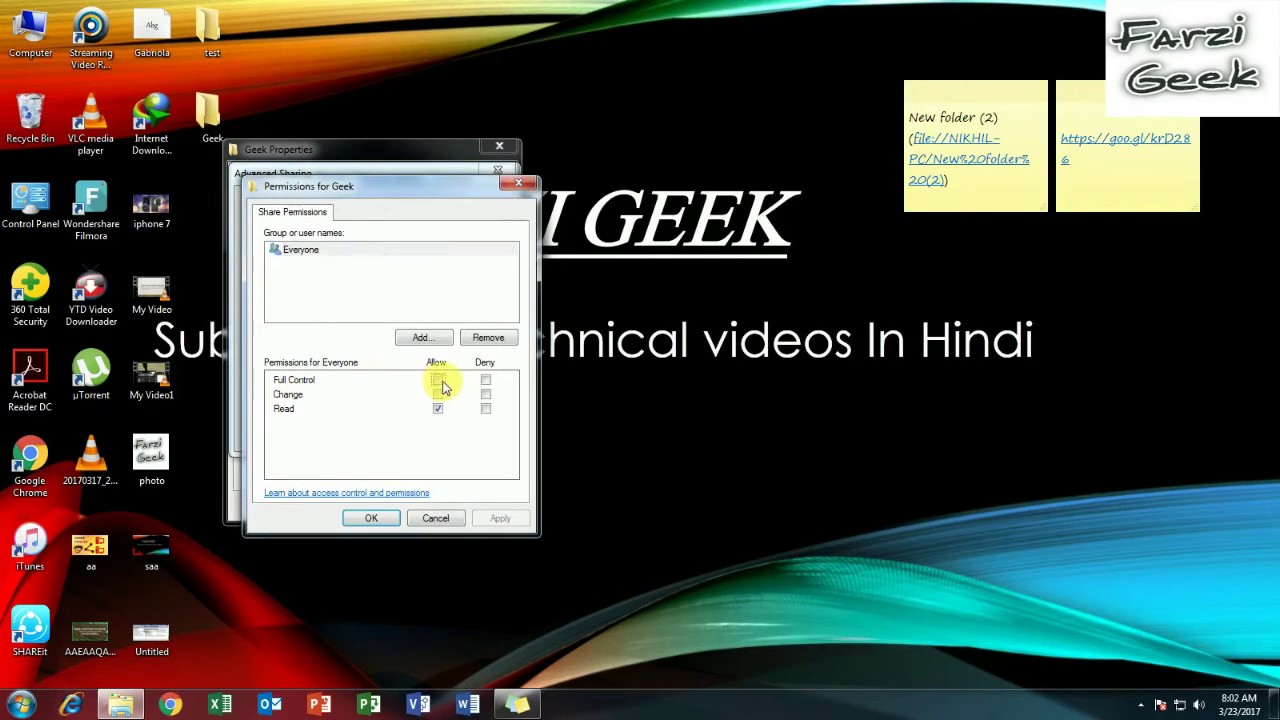
{"action": "left_click", "coordinate": [438, 381]}
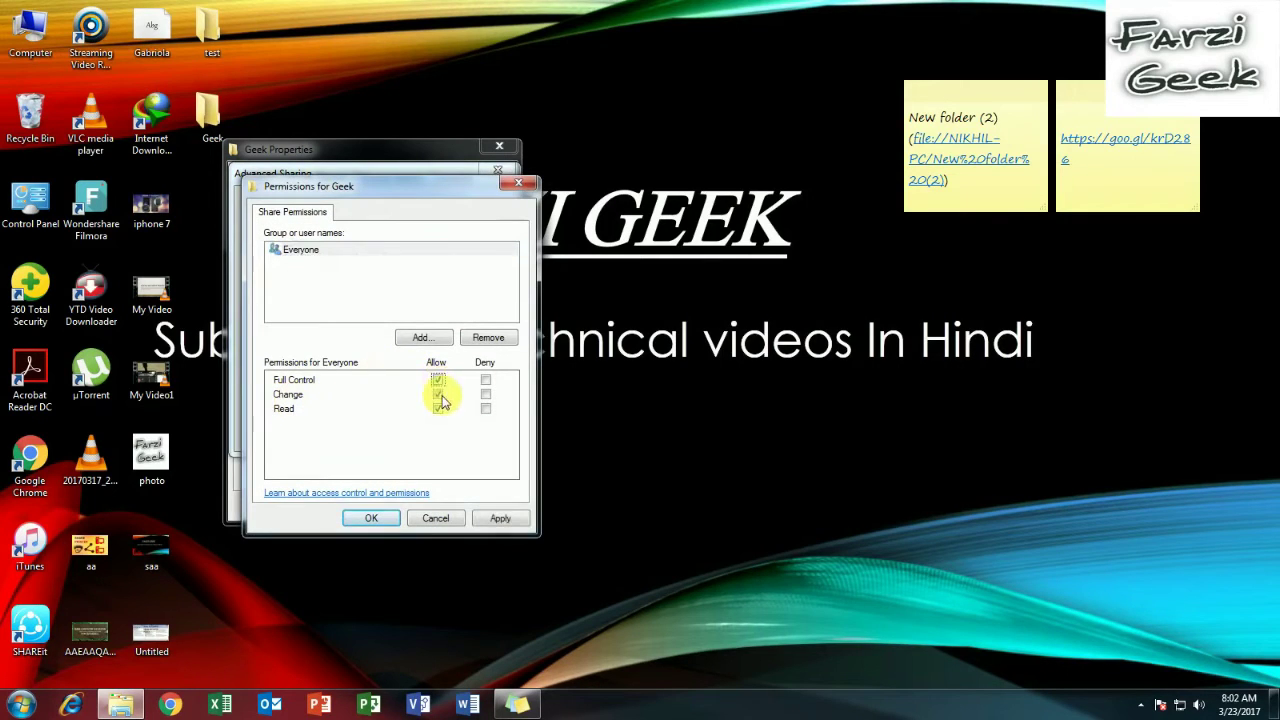
{"action": "left_click", "coordinate": [495, 522]}
{"action": "left_click", "coordinate": [368, 519]}
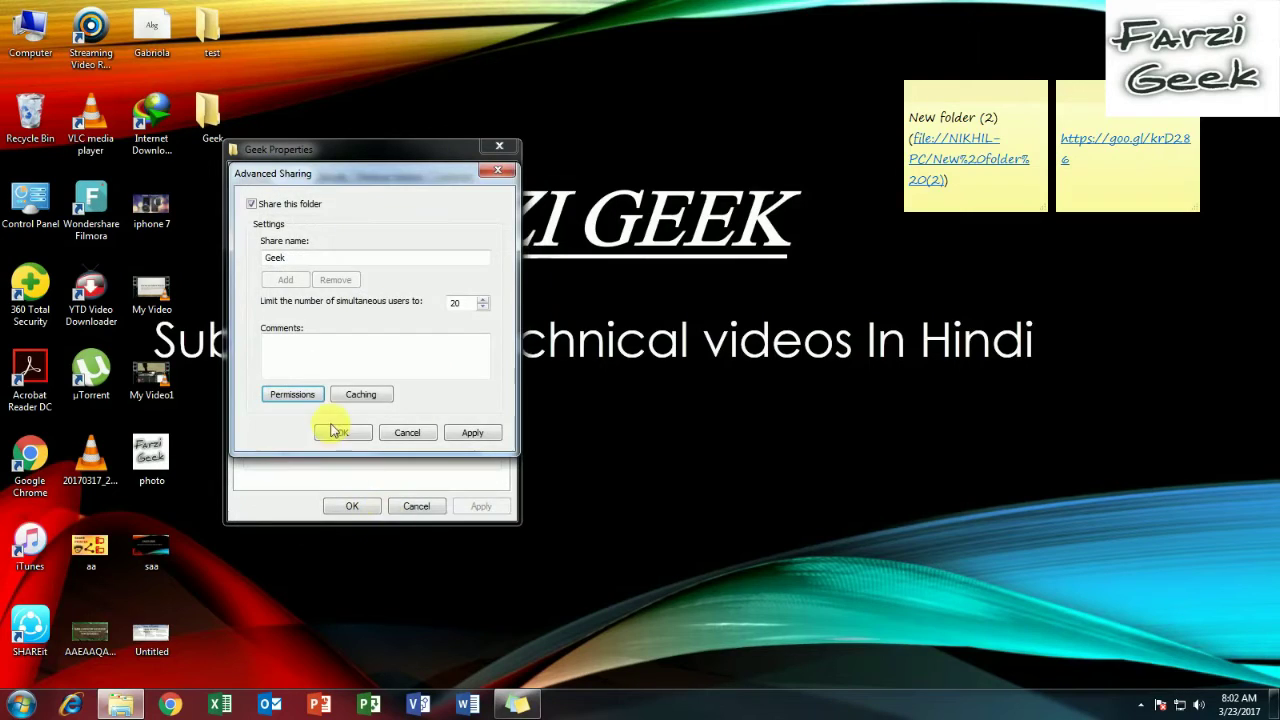
{"action": "left_click", "coordinate": [468, 434]}
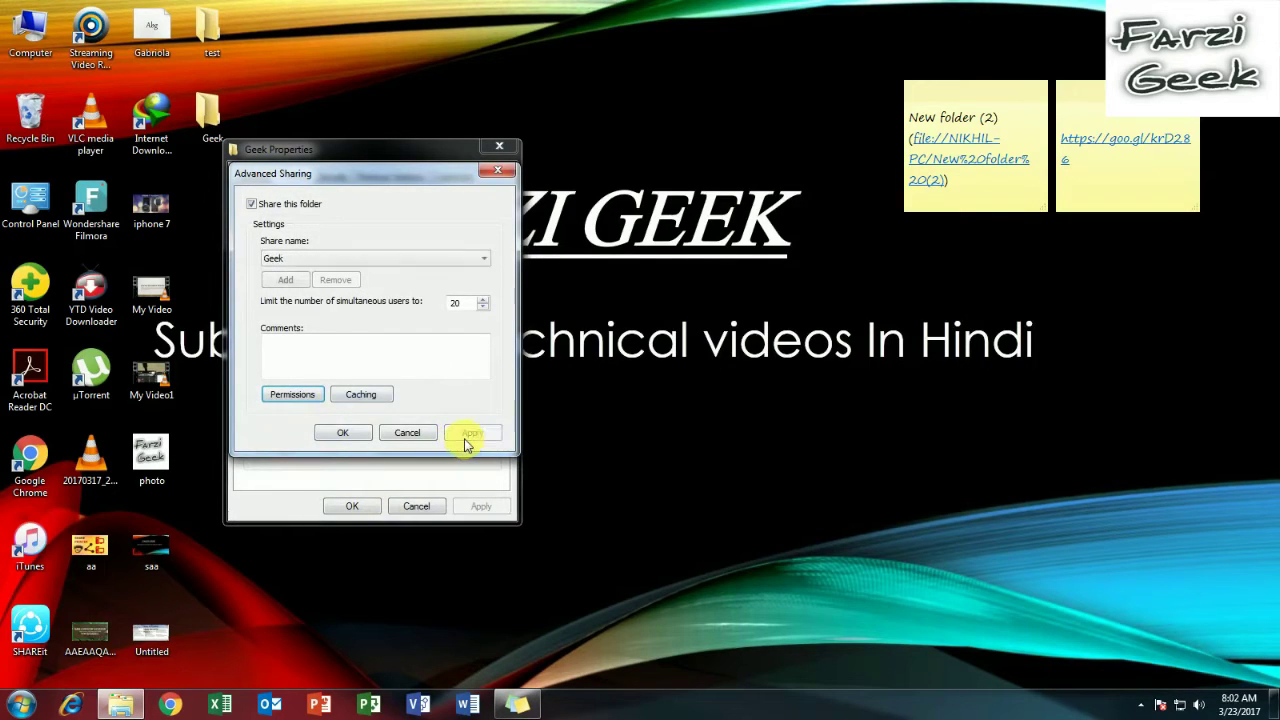
{"action": "left_click", "coordinate": [345, 433]}
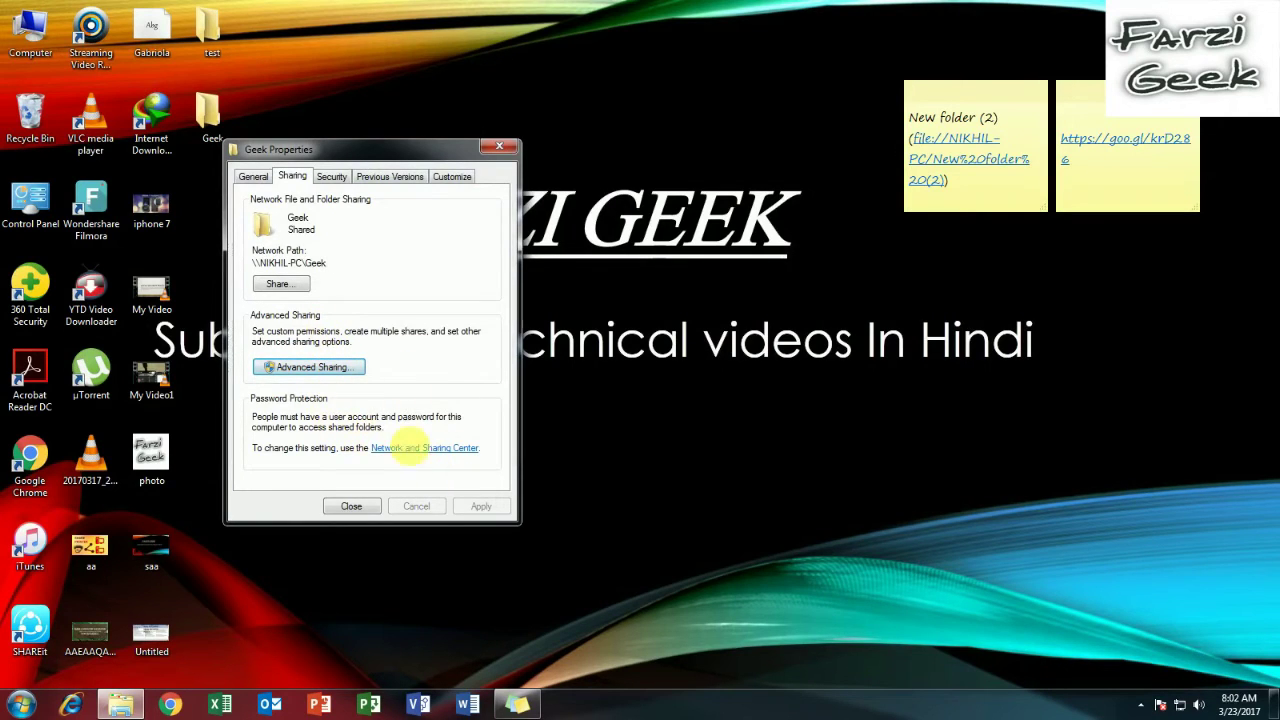
- Add Everyone to the people the Geek folder is shared with, set Read/Write permission, and share it
{"action": "left_click", "coordinate": [291, 290]}
{"action": "left_click", "coordinate": [487, 302]}
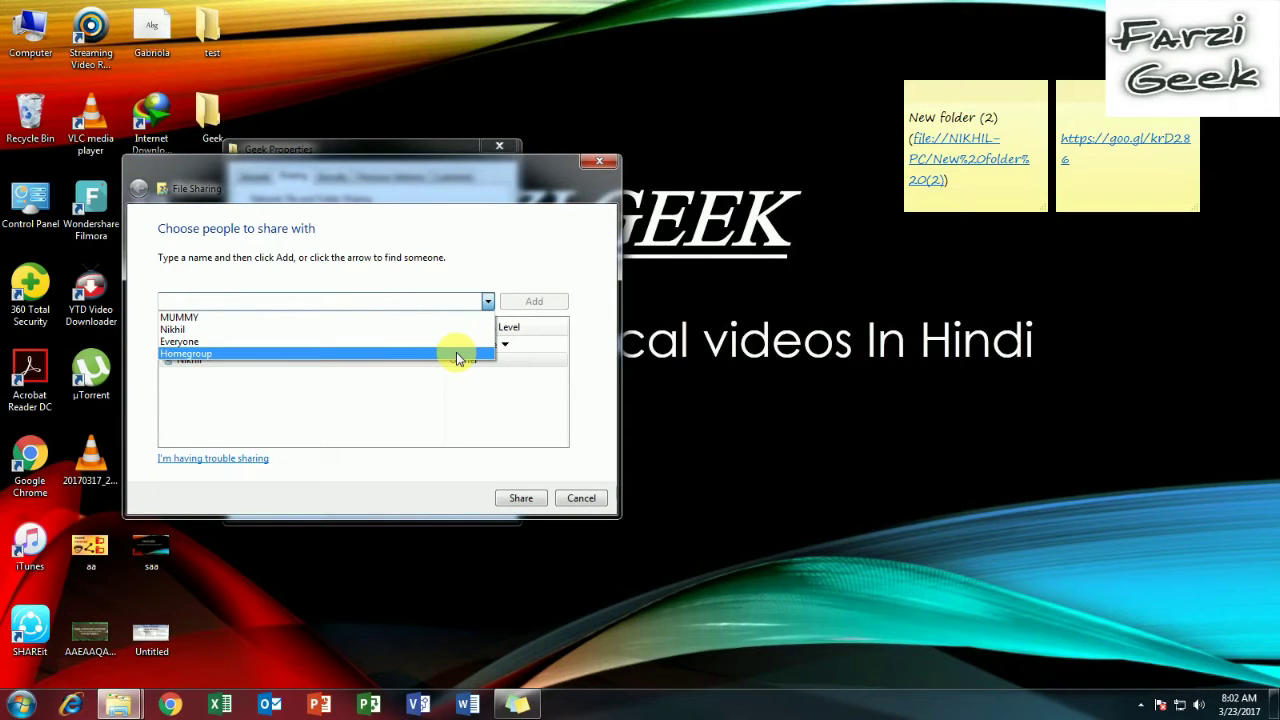
{"action": "left_click", "coordinate": [453, 340]}
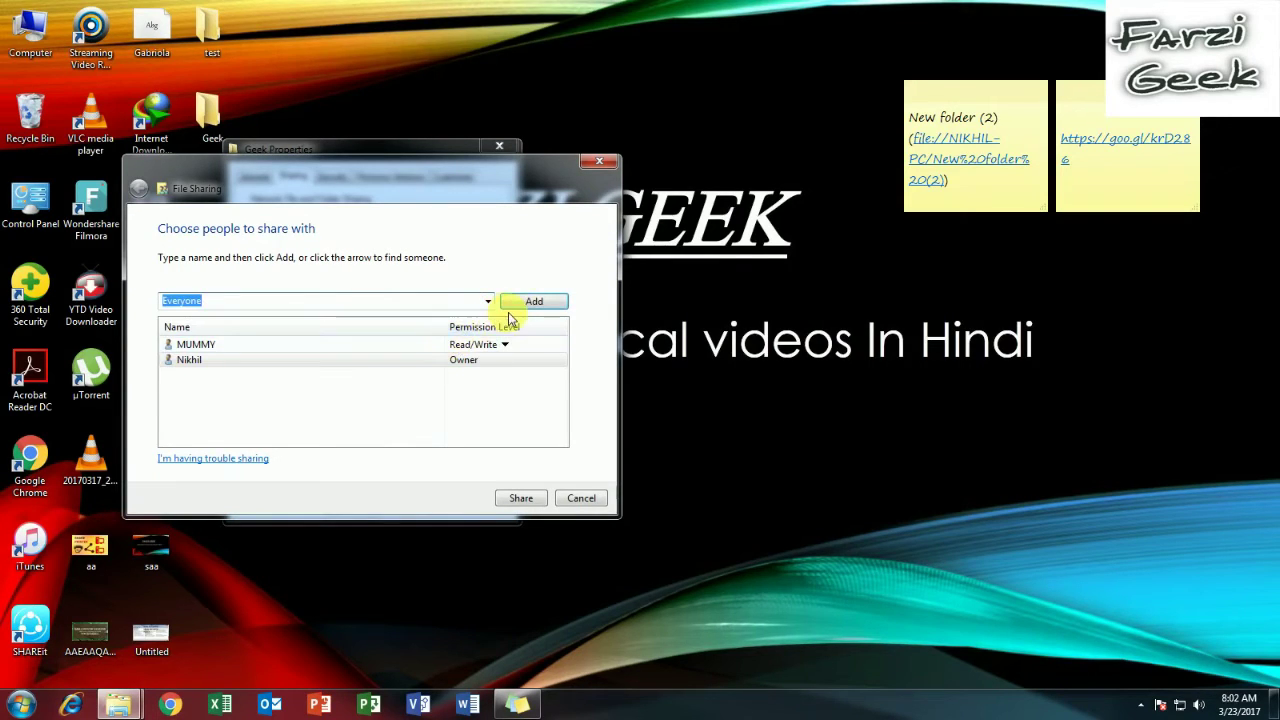
{"action": "left_click", "coordinate": [508, 305]}
{"action": "left_click", "coordinate": [482, 350]}
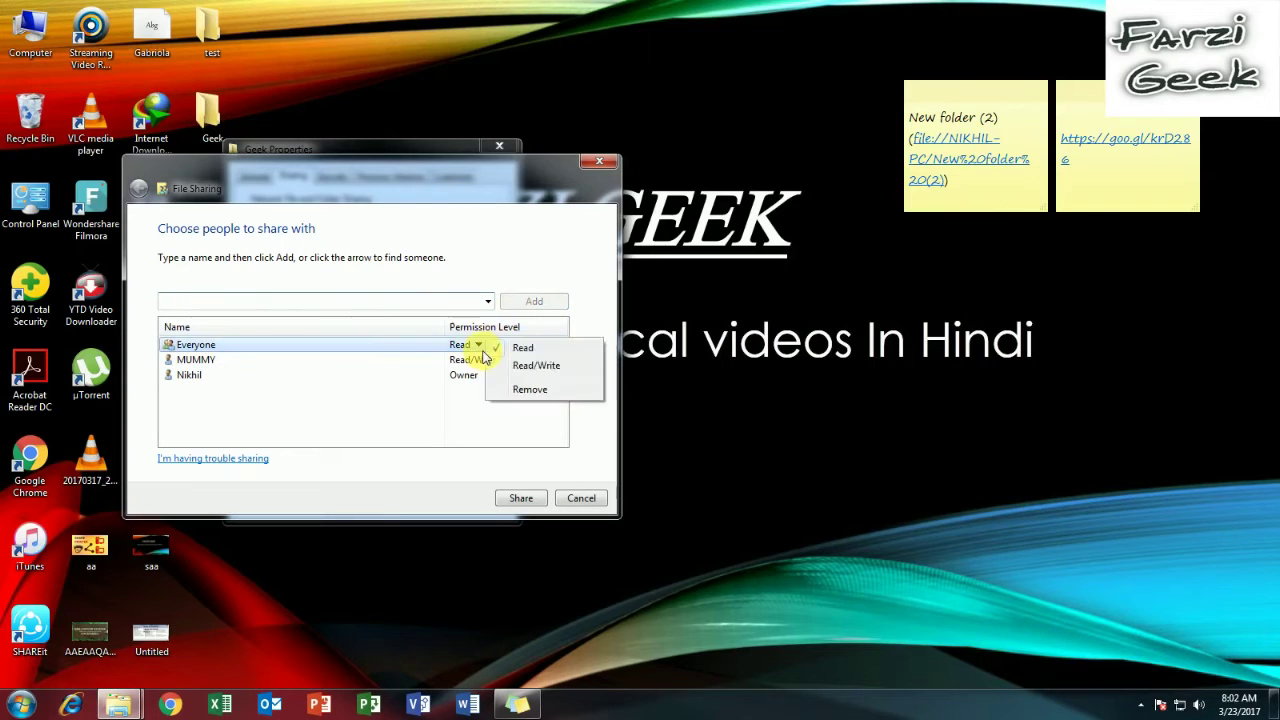
{"action": "left_click", "coordinate": [512, 365]}
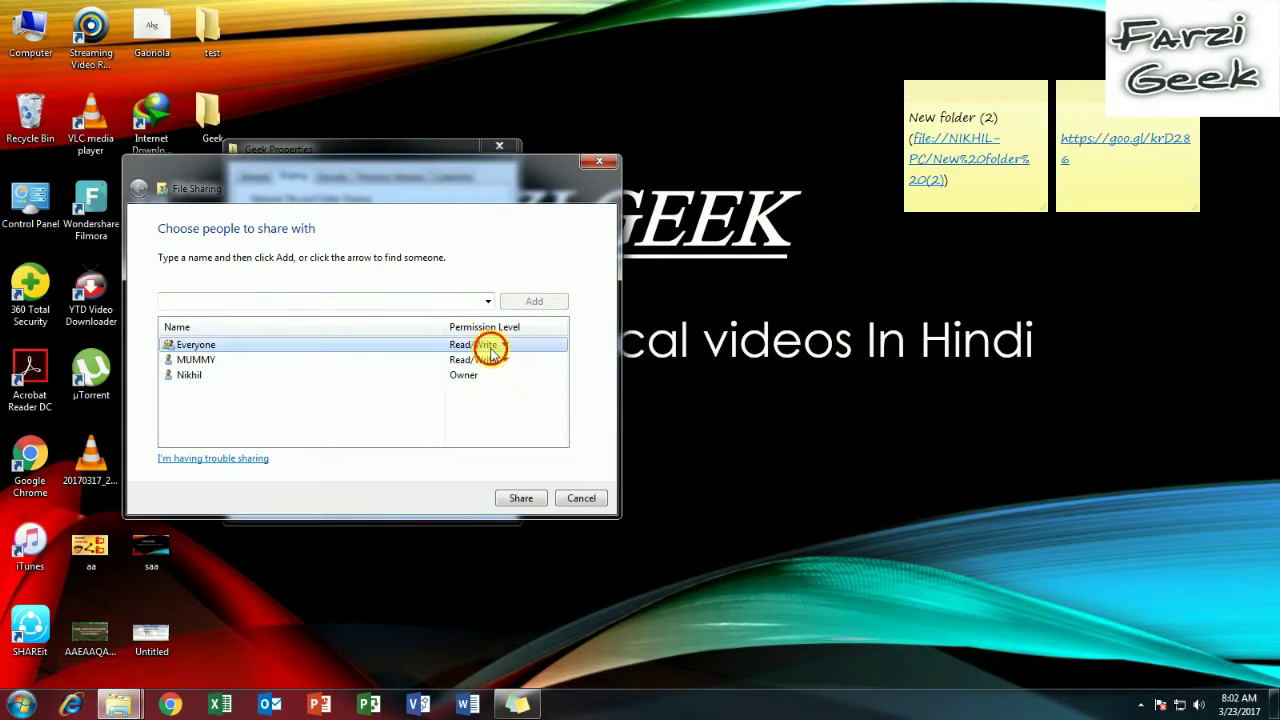
{"action": "left_click", "coordinate": [491, 348]}
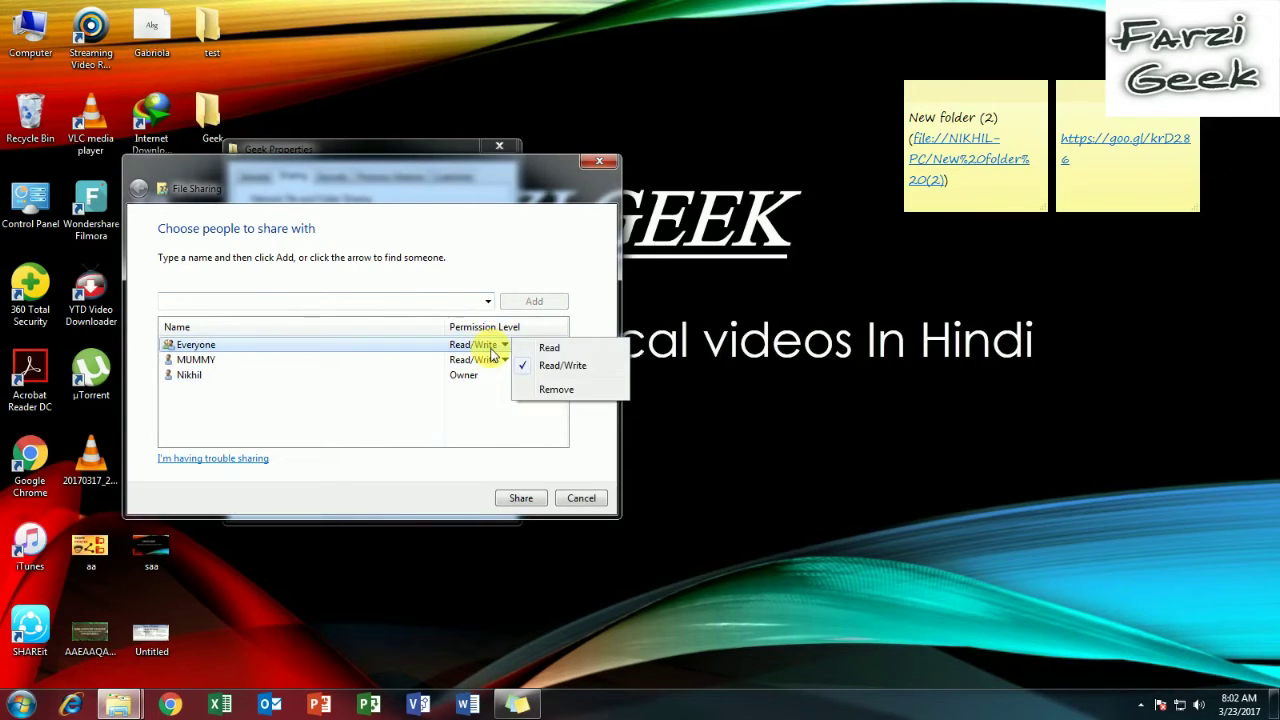
{"action": "left_click", "coordinate": [516, 486]}
{"action": "left_click", "coordinate": [518, 494]}
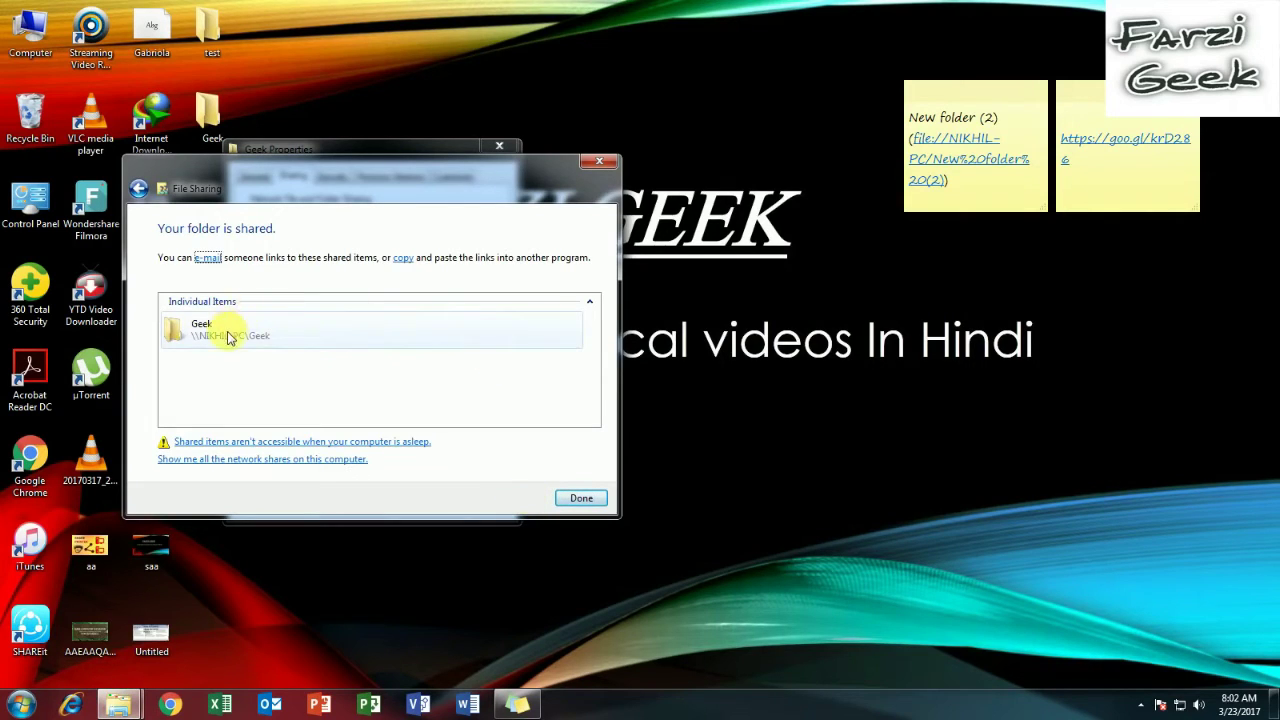
- Try to e-mail the shared folder's link, copy the link instead, and finish sharing by closing the folder properties
{"action": "left_click", "coordinate": [214, 258]}
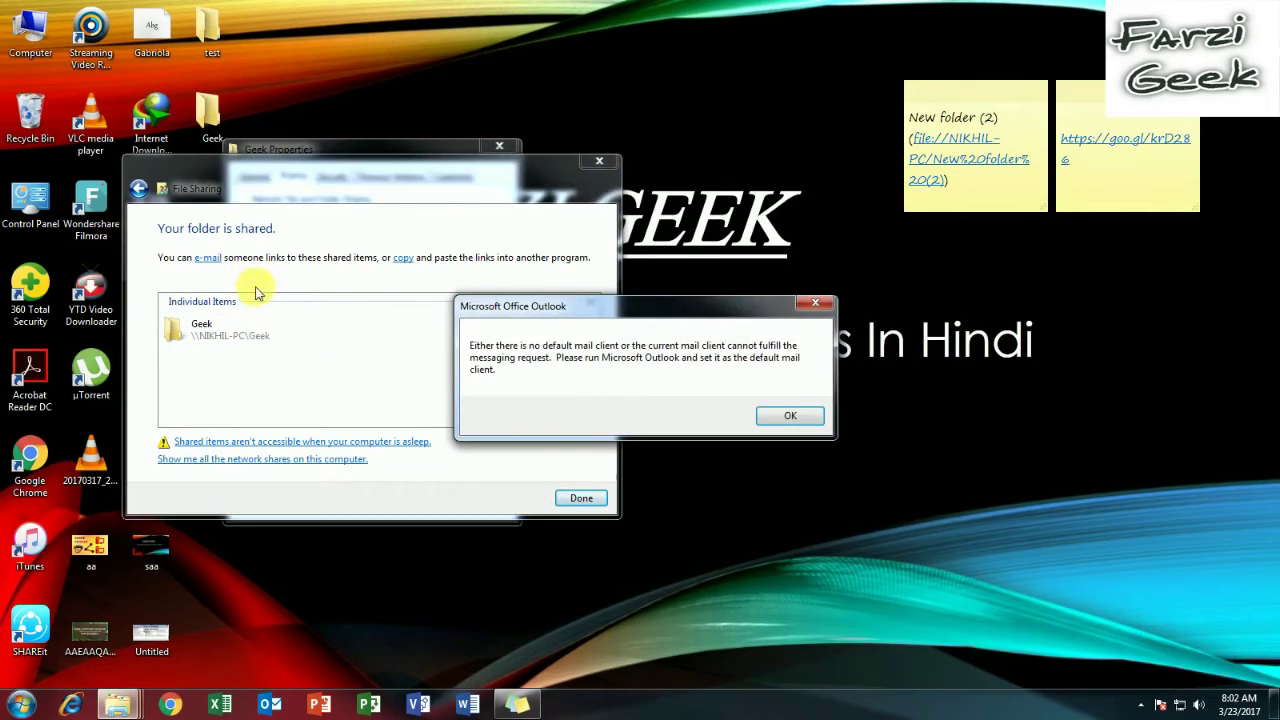
{"action": "left_click", "coordinate": [815, 302]}
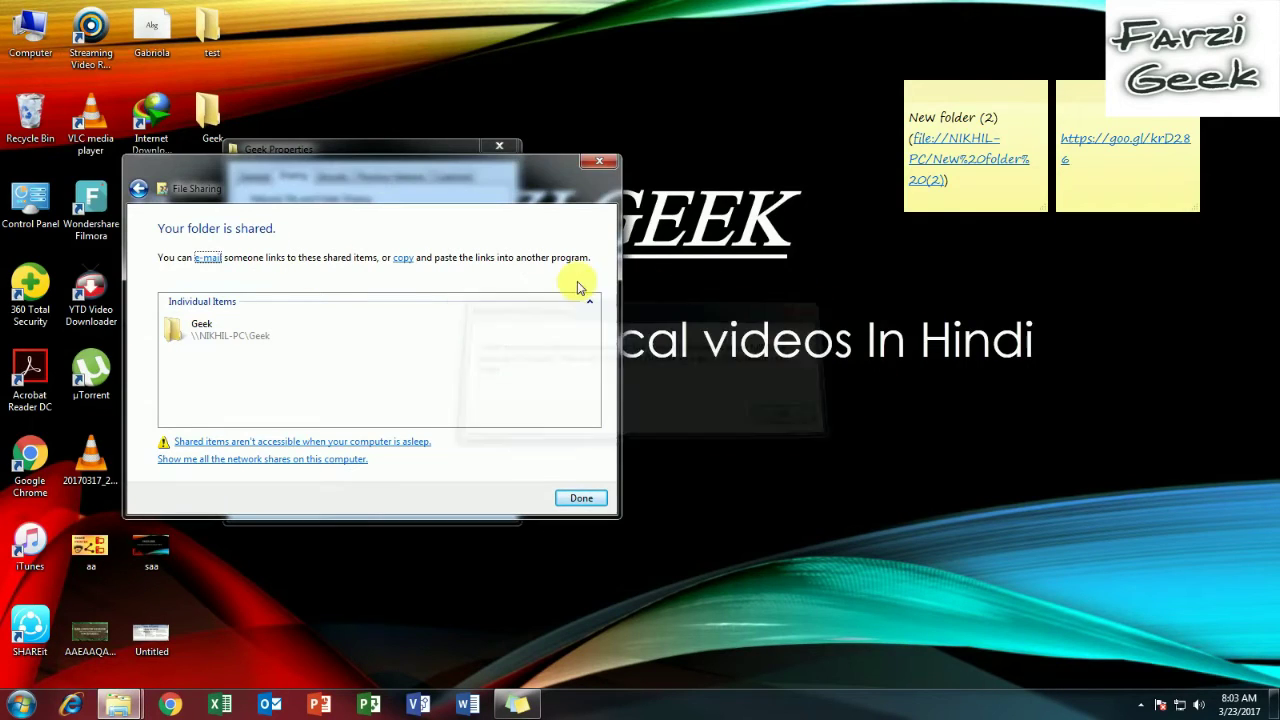
{"action": "left_click", "coordinate": [404, 259]}
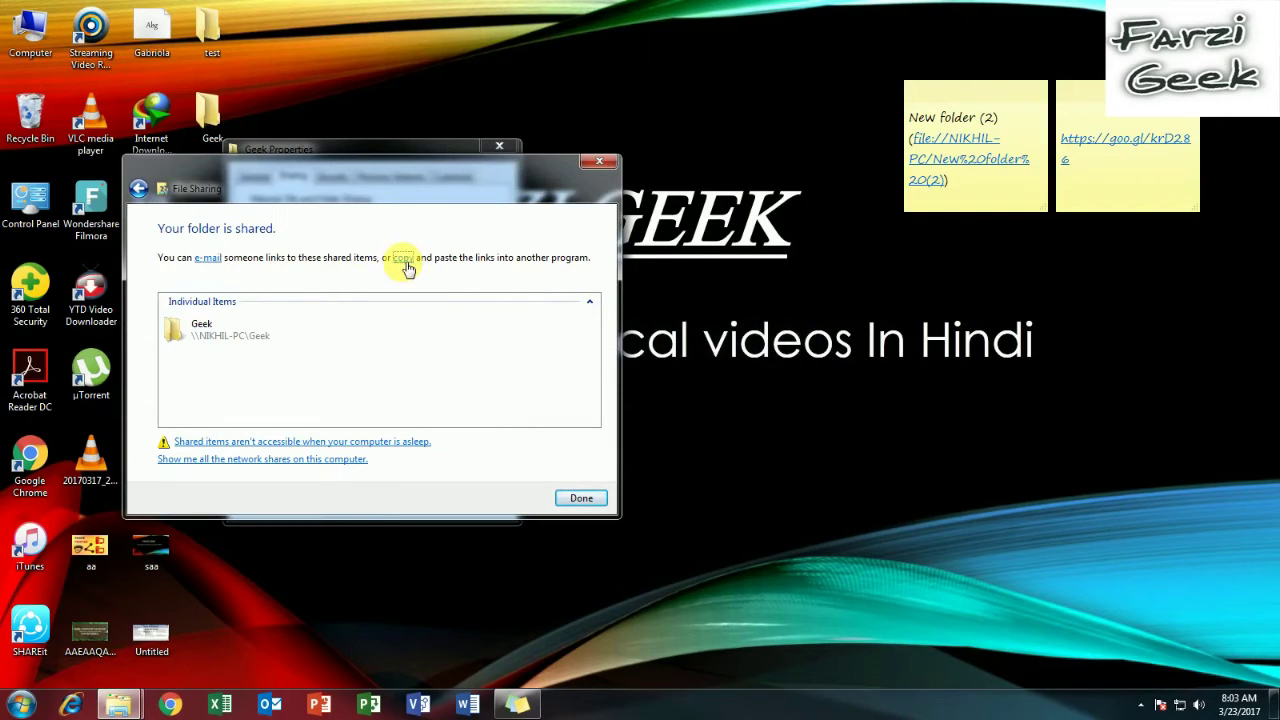
{"action": "left_click", "coordinate": [583, 497]}
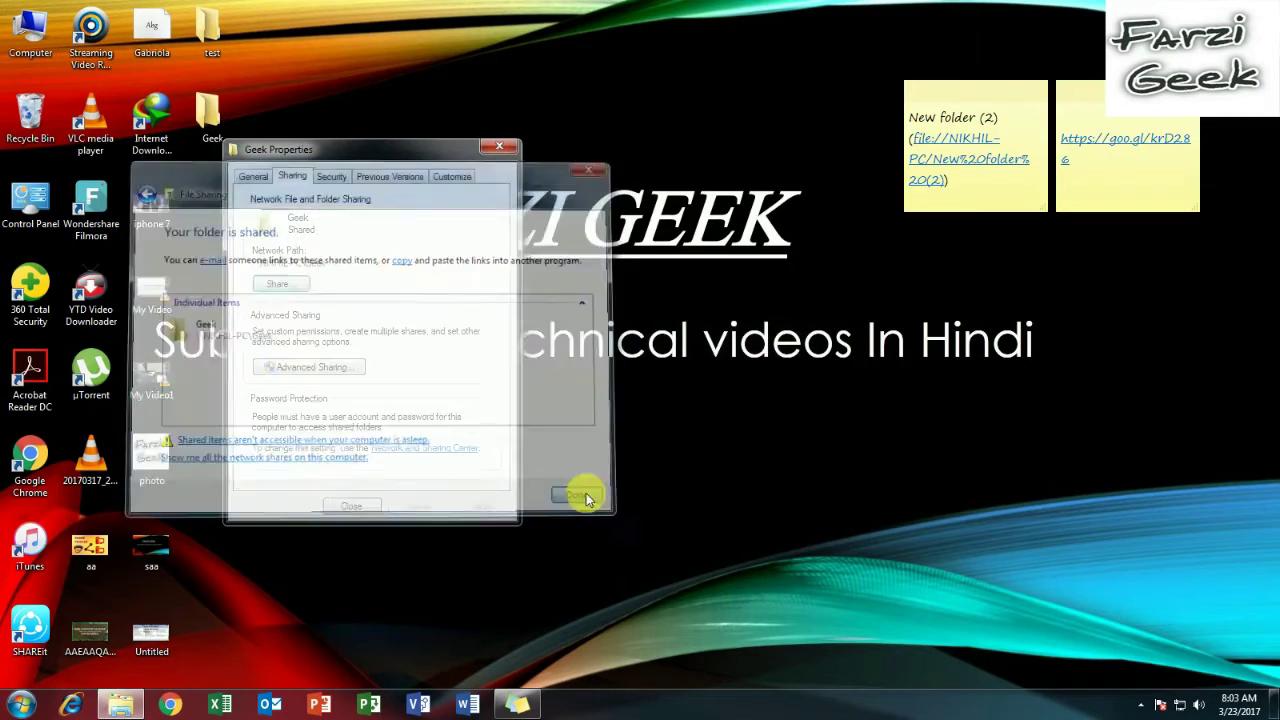
{"action": "left_click", "coordinate": [330, 507]}
- Refresh the desktop and try to open the shared Geek folder by running its copied network link
{"action": "right_click", "coordinate": [302, 252]}
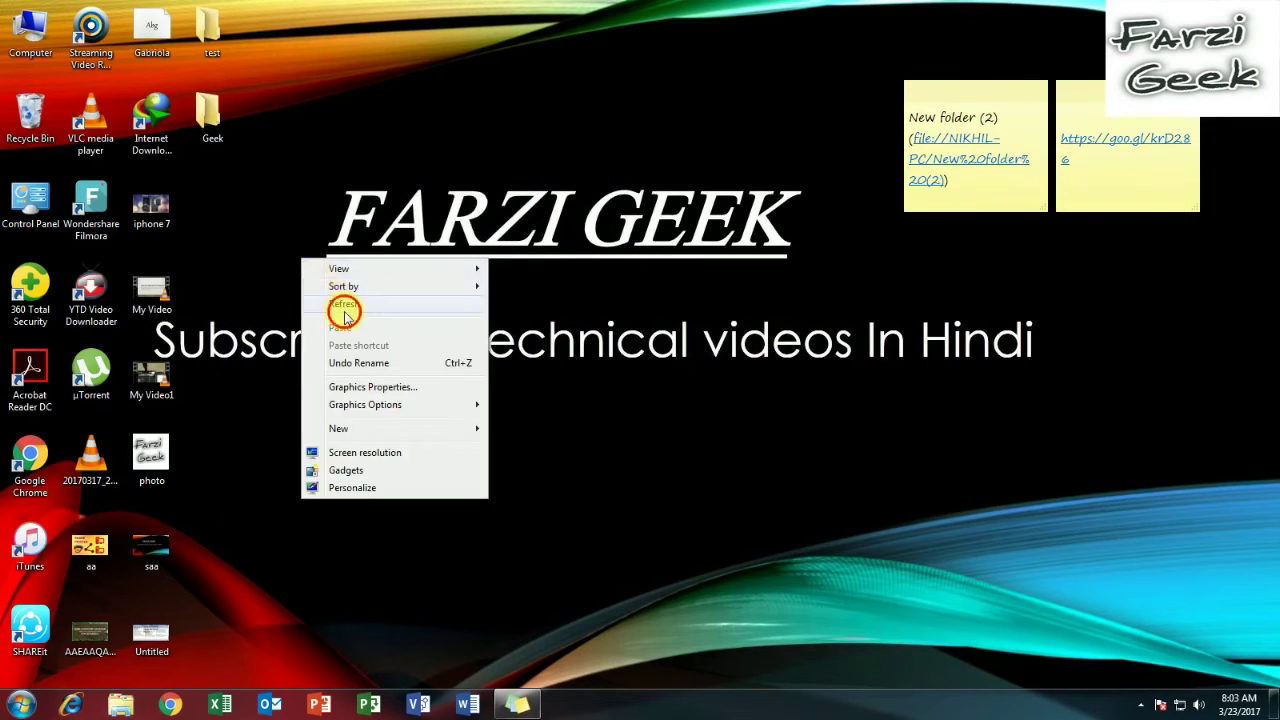
{"action": "left_click", "coordinate": [343, 305]}
{"action": "key", "text": "super+r"}
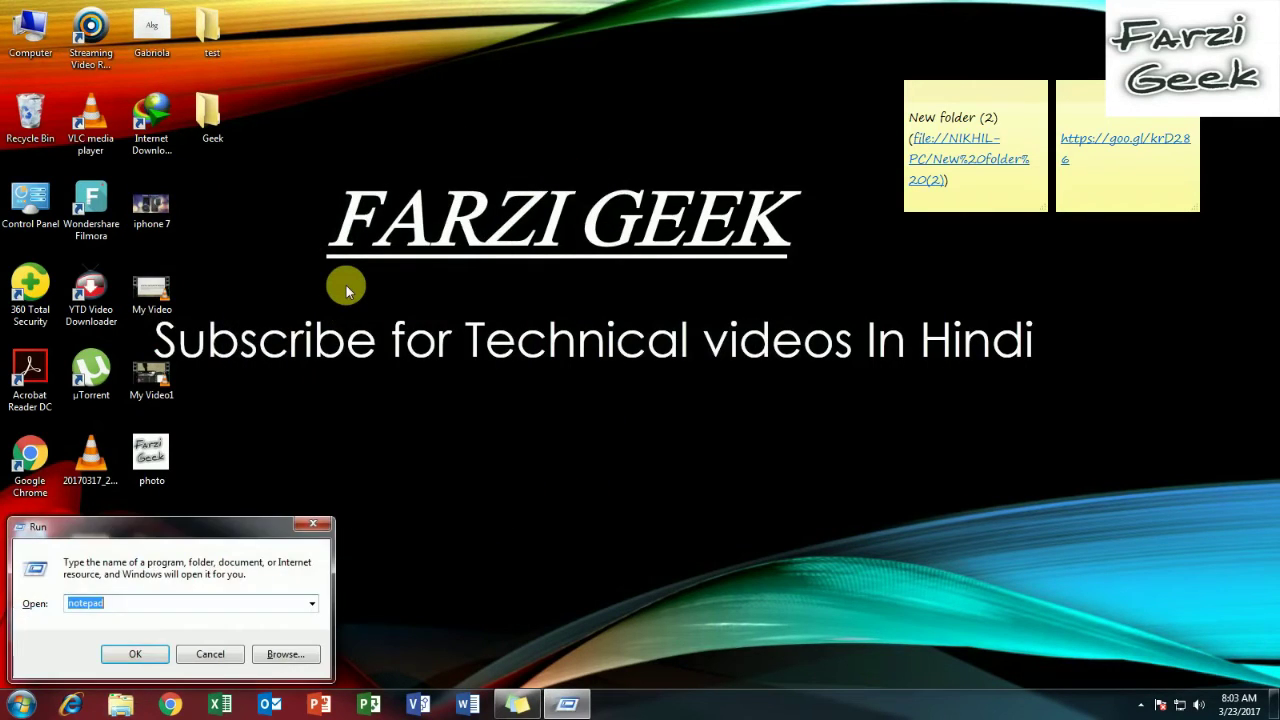
{"action": "type", "text": "Geek (file://NIKHIL-PC/Geek)"}
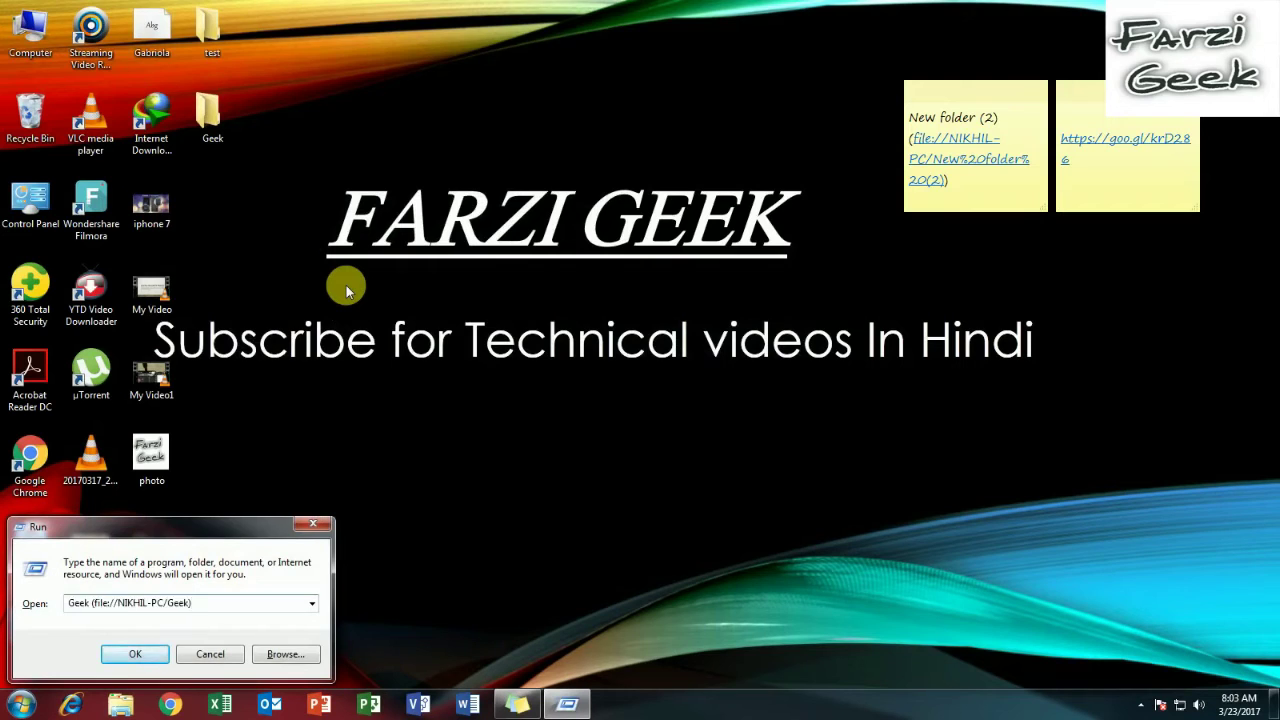
{"action": "key", "text": "Return"}
{"action": "key", "text": "Return"}
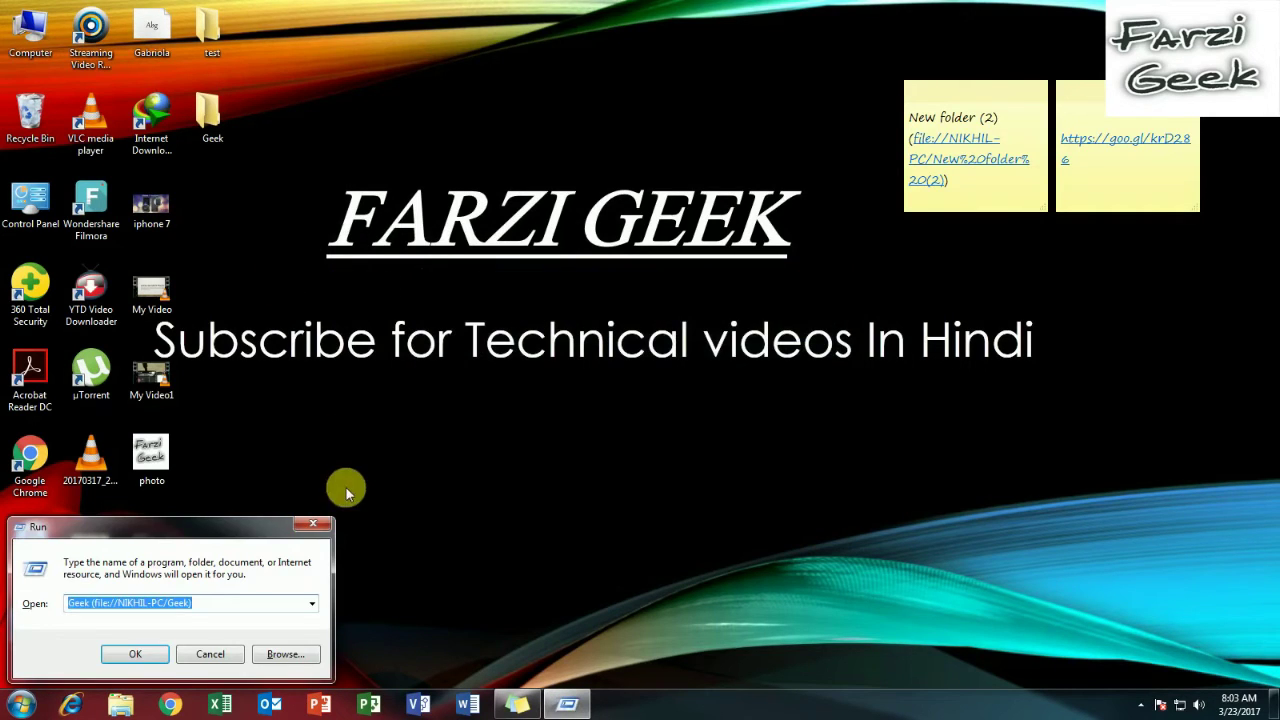
{"action": "left_click", "coordinate": [318, 524]}
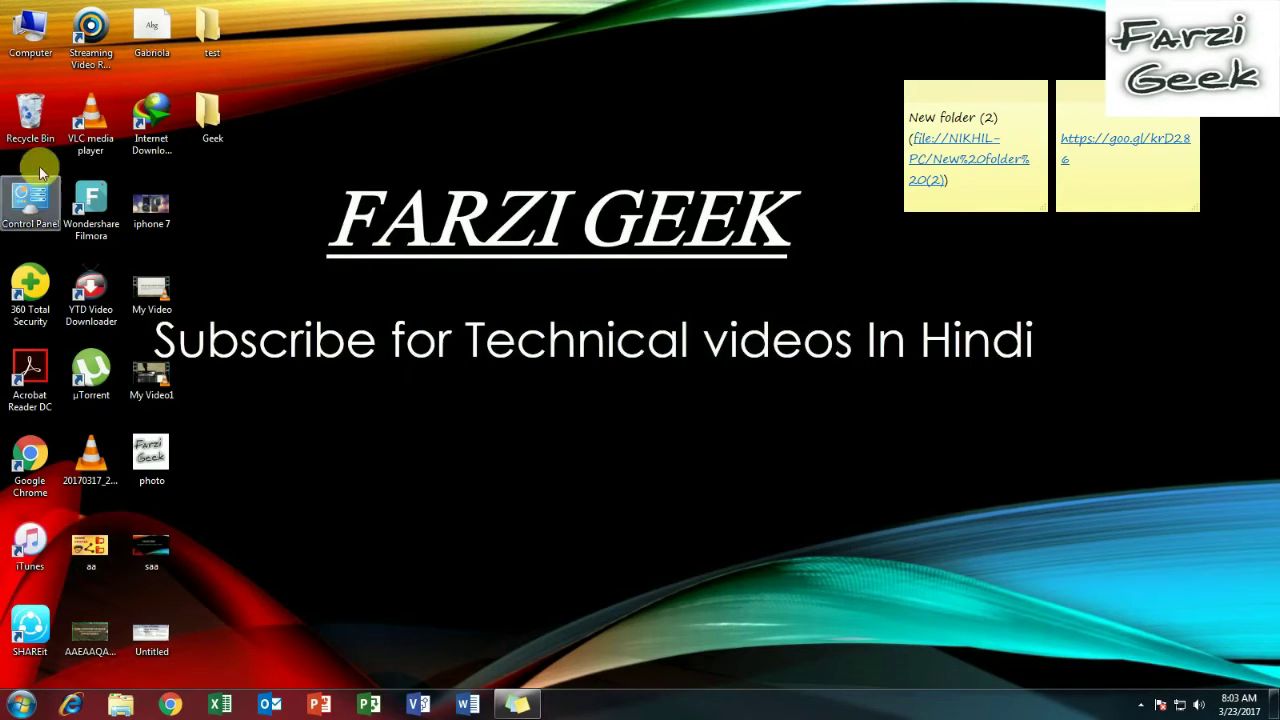
- Browse the network in the file explorer and open this computer to view its shared folders
{"action": "double_click", "coordinate": [22, 42]}
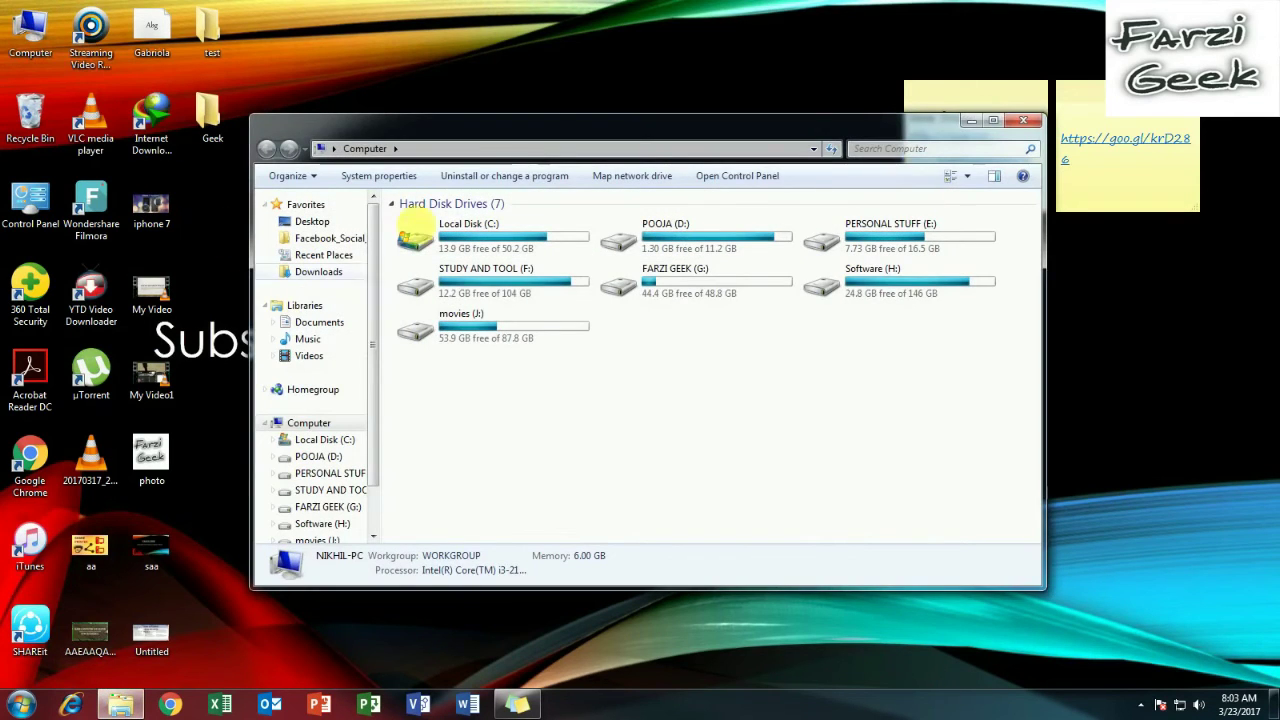
{"action": "double_click", "coordinate": [545, 116]}
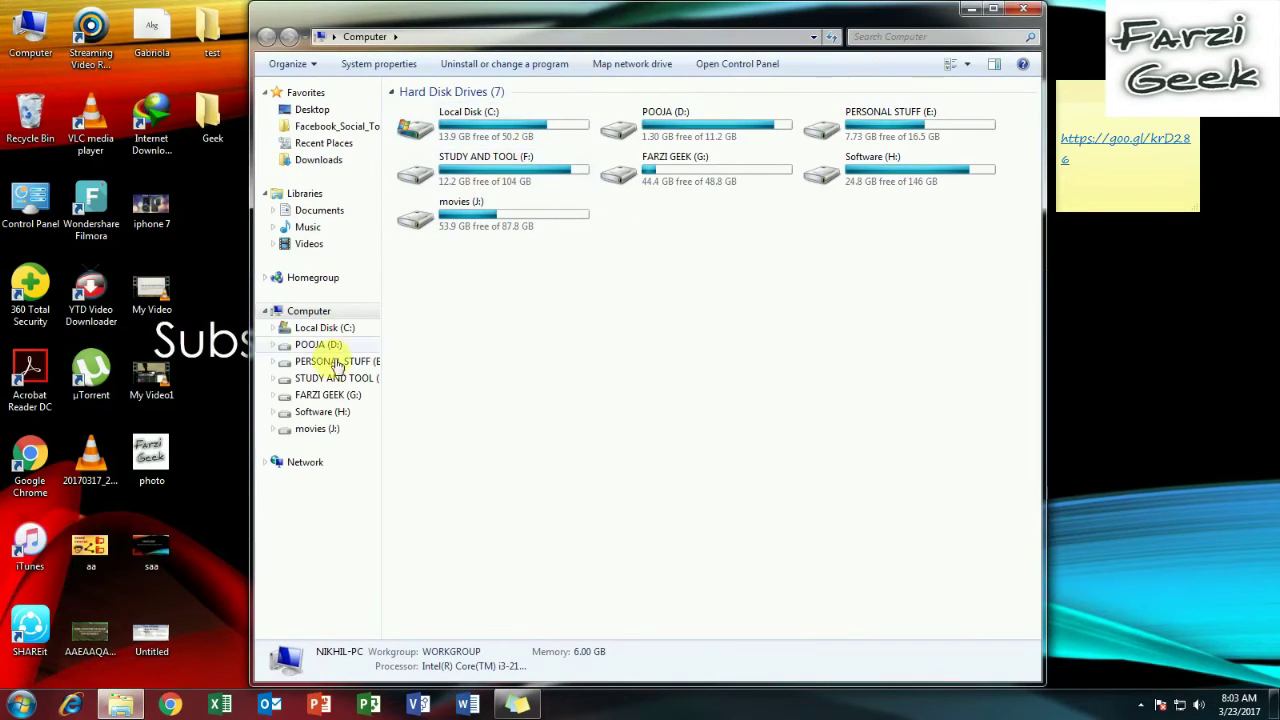
{"action": "left_click", "coordinate": [312, 462]}
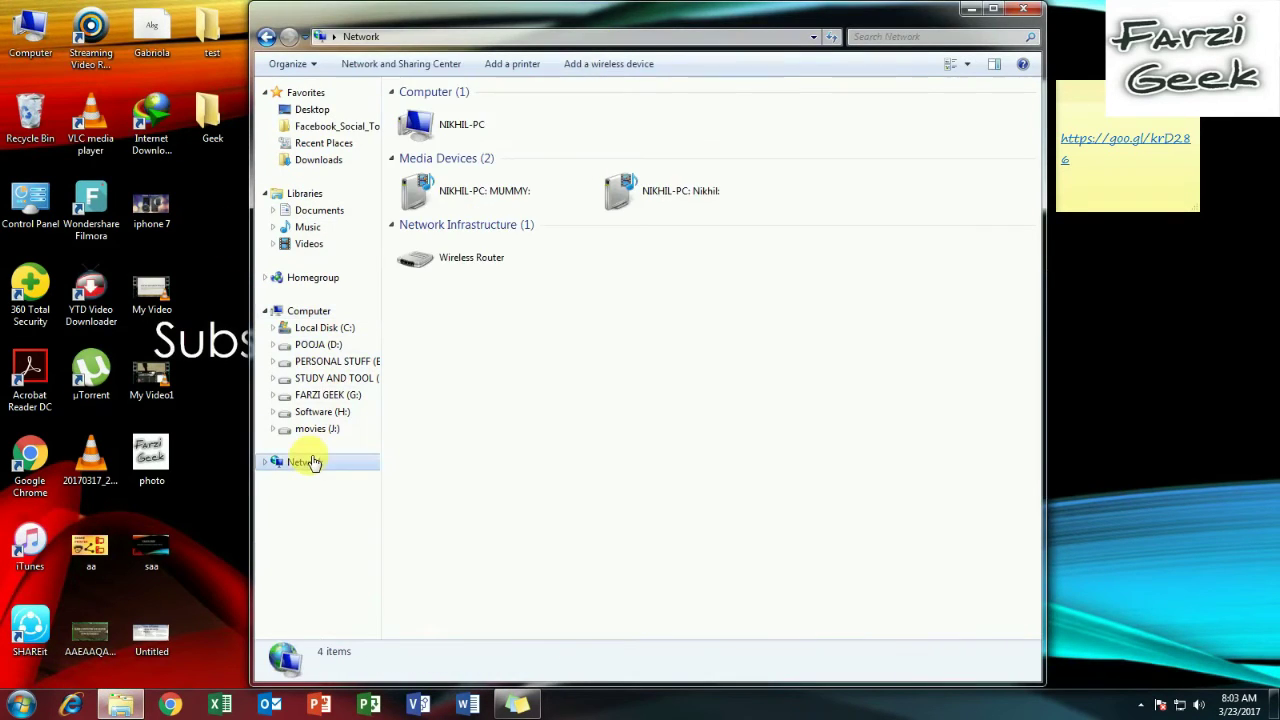
{"action": "double_click", "coordinate": [466, 138]}
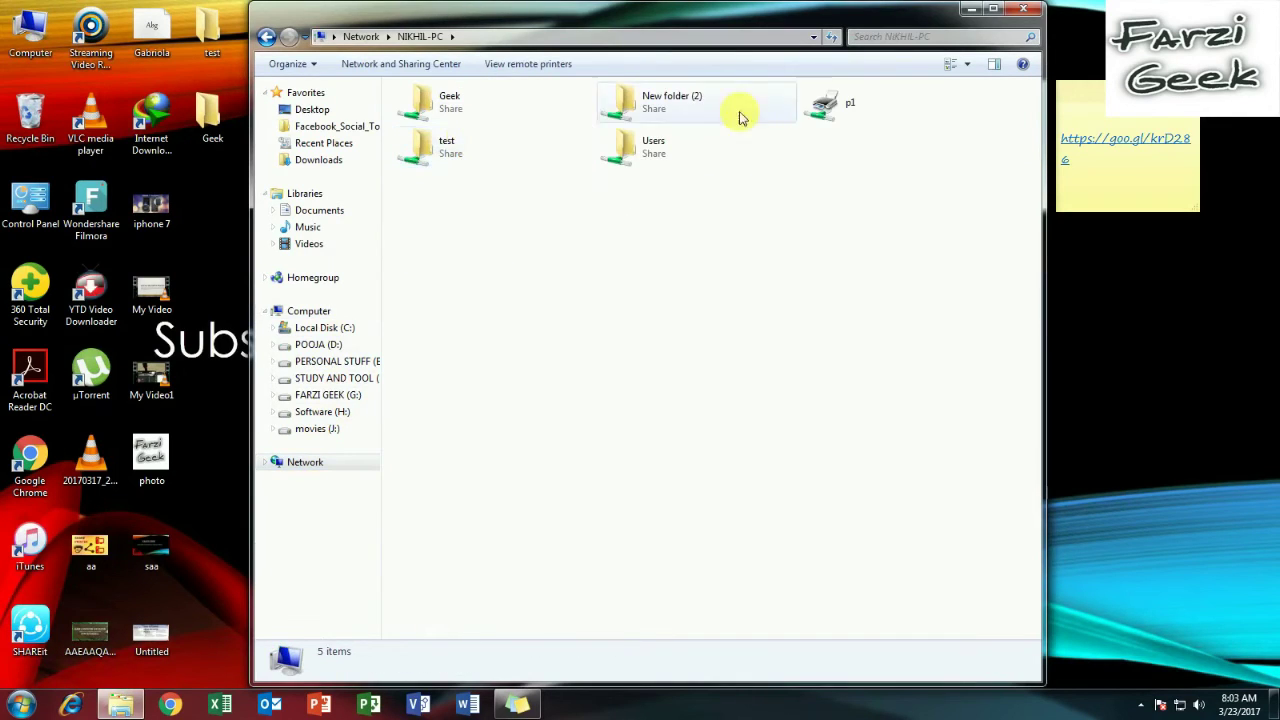
- Look inside the shared Geek folder on the network, go back, and move the desktop images iphone 7 and saa into the desktop's Geek folder
{"action": "left_click", "coordinate": [465, 97]}
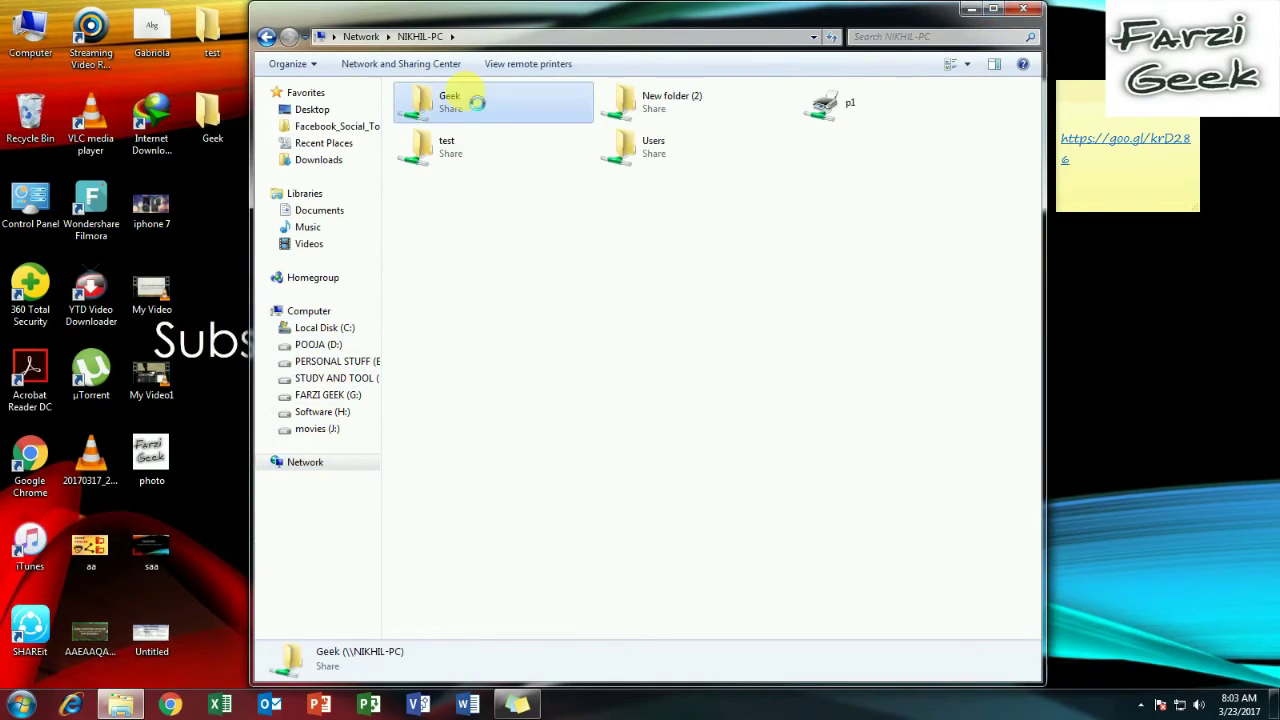
{"action": "left_click", "coordinate": [266, 36]}
{"action": "left_click", "coordinate": [214, 200]}
{"action": "left_click_drag", "start_coordinate": [152, 205], "coordinate": [215, 113]}
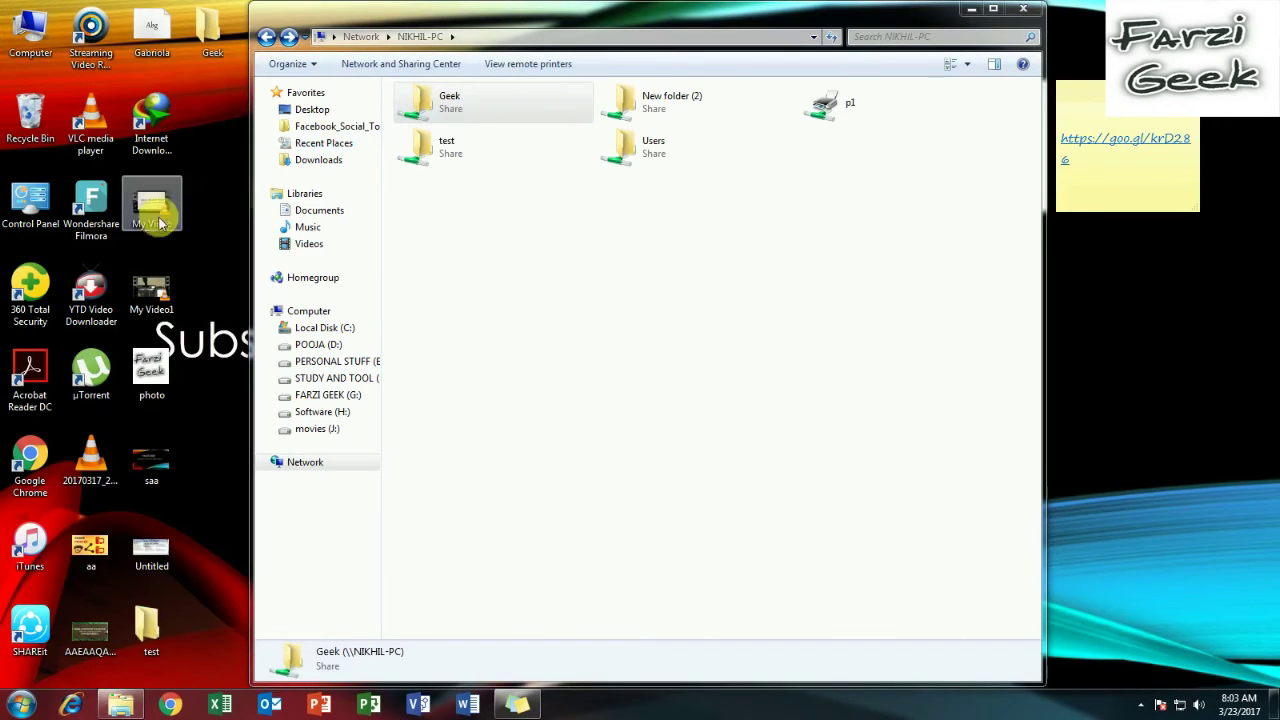
{"action": "left_click", "coordinate": [151, 460]}
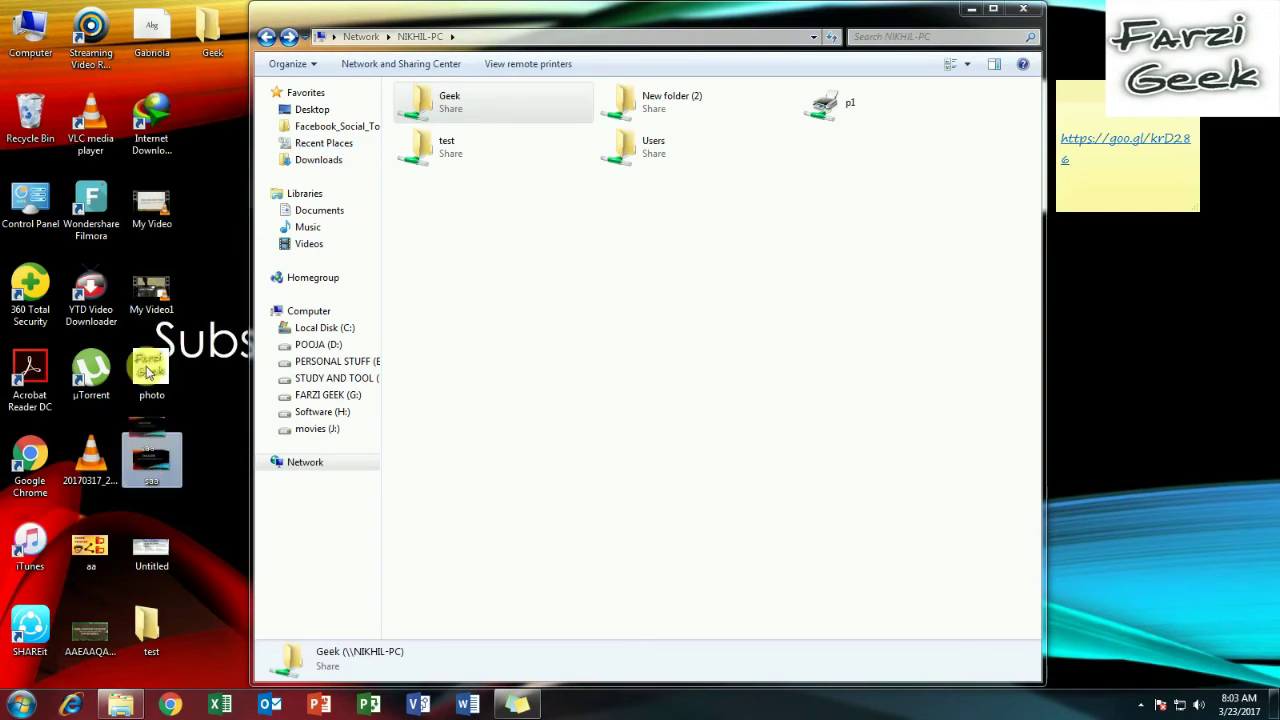
{"action": "left_click_drag", "start_coordinate": [210, 89], "coordinate": [210, 55]}
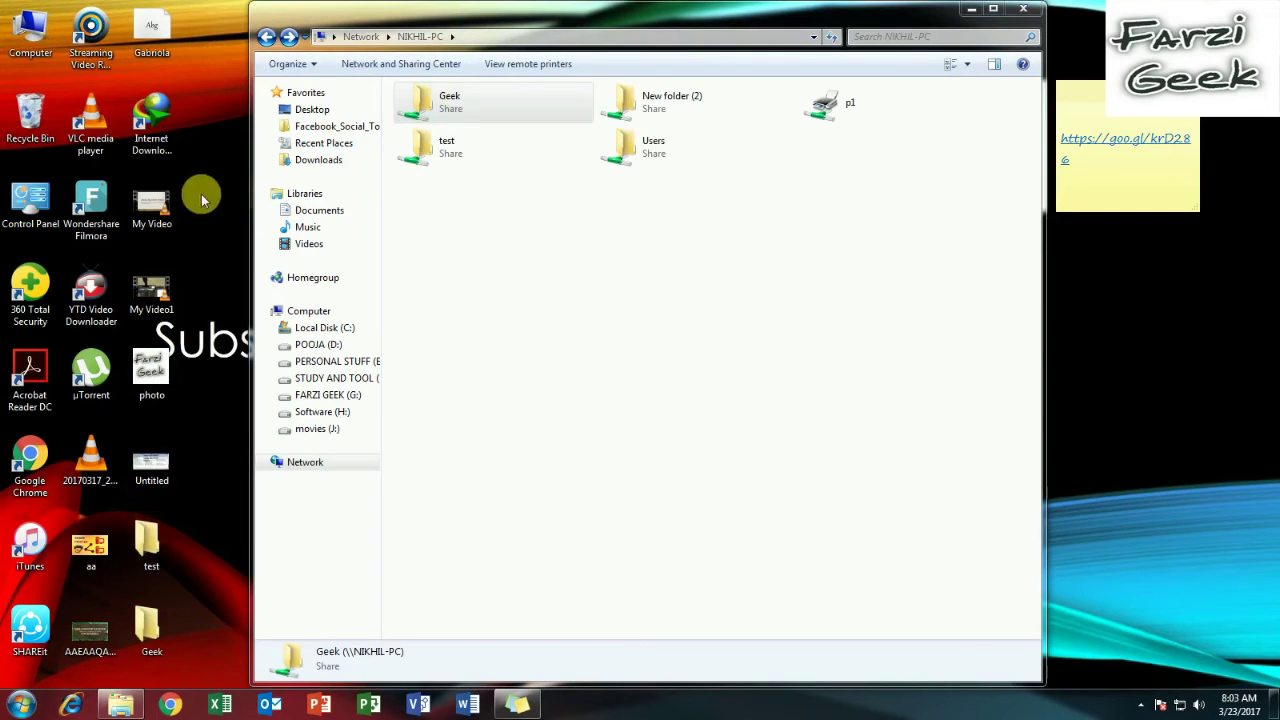
- Check the contents of the shared Geek folder over the network, then close the file explorer and refresh the desktop
{"action": "double_click", "coordinate": [491, 95]}
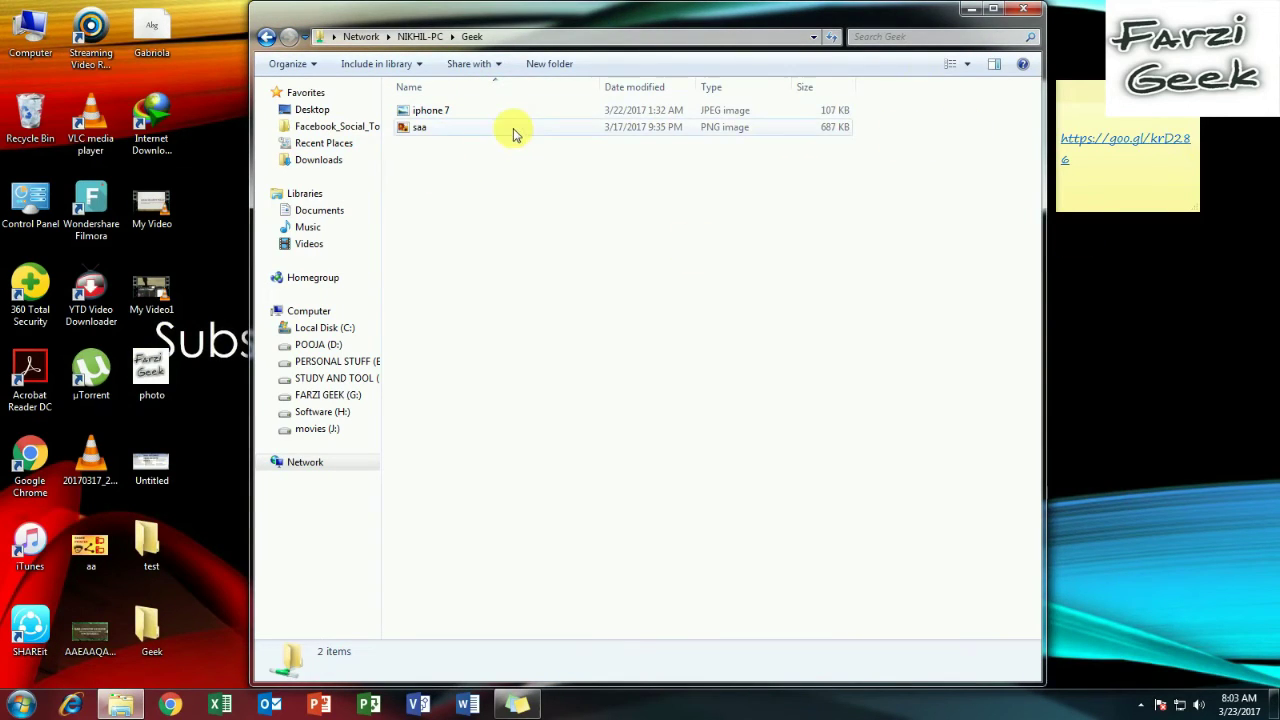
{"action": "left_click", "coordinate": [1030, 14]}
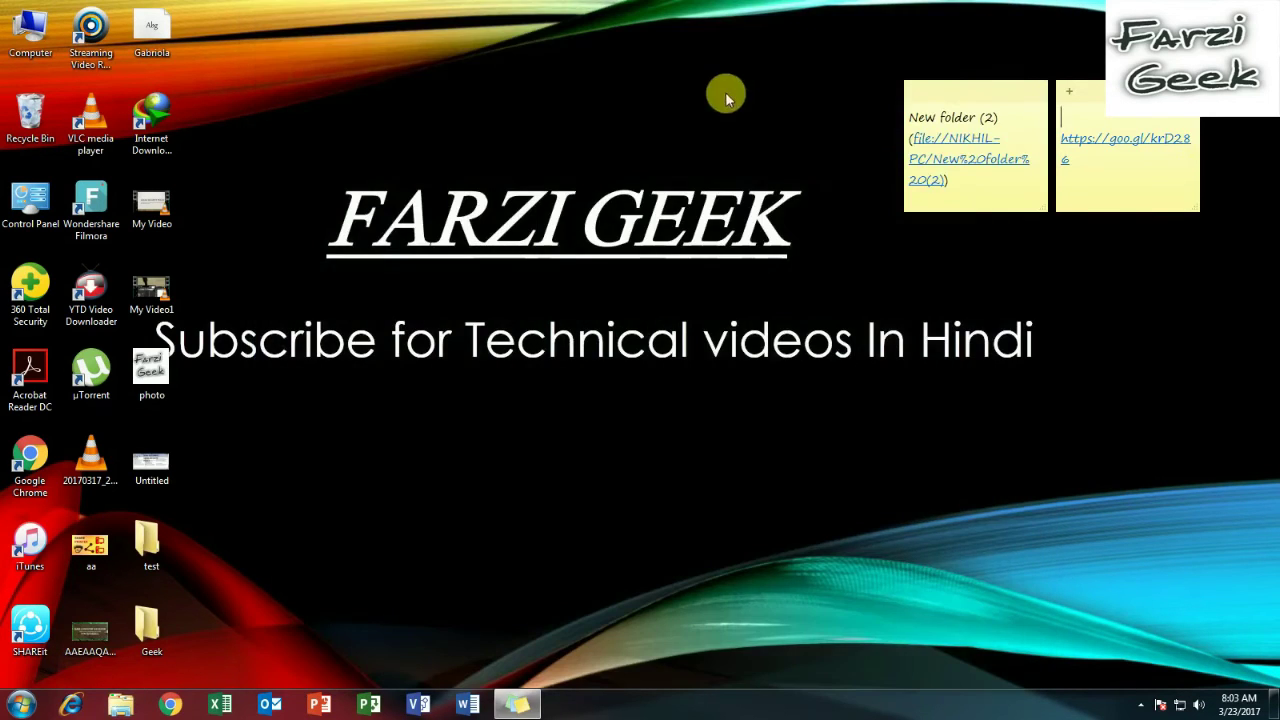
{"action": "right_click", "coordinate": [612, 166]}
{"action": "left_click", "coordinate": [643, 222]}
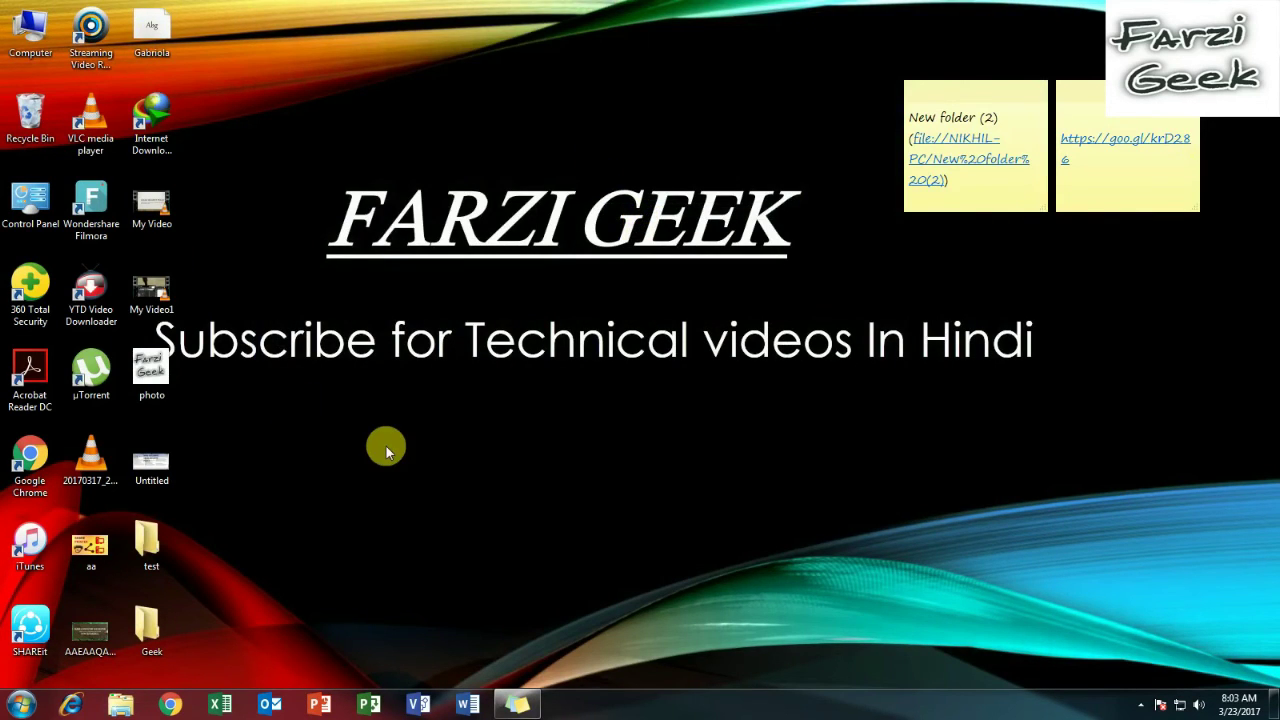